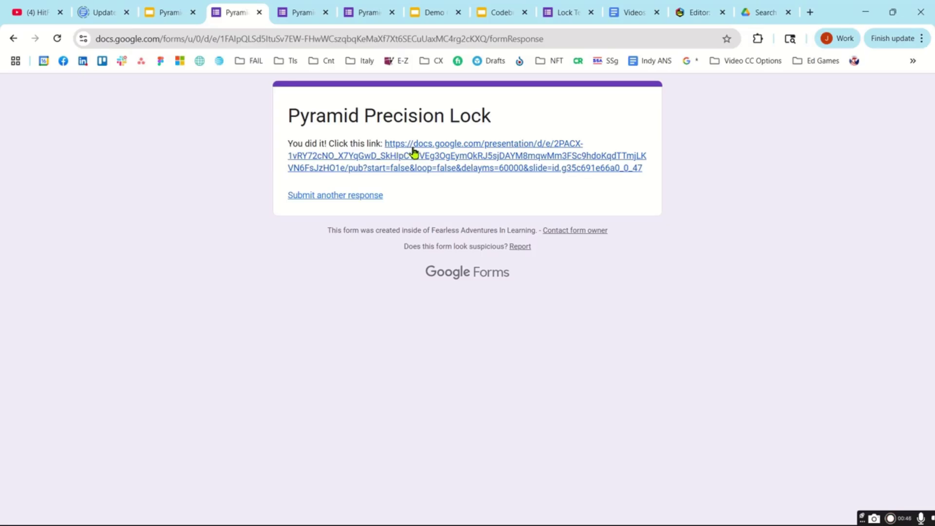
# Follow the success link on the Pyramid Precision Lock confirmation page, view the reward slide, and close it.
pyautogui.click(415, 151)
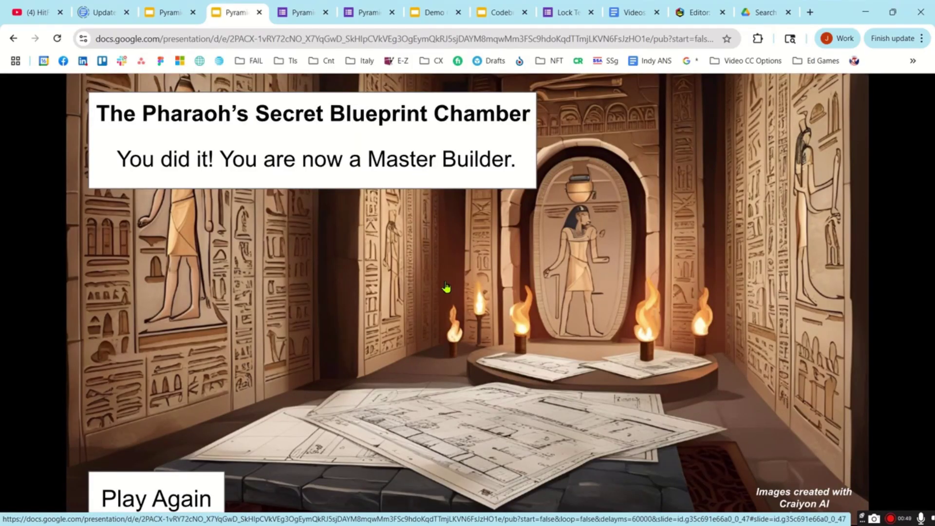
pyautogui.hotkey('ctrl', 'w')
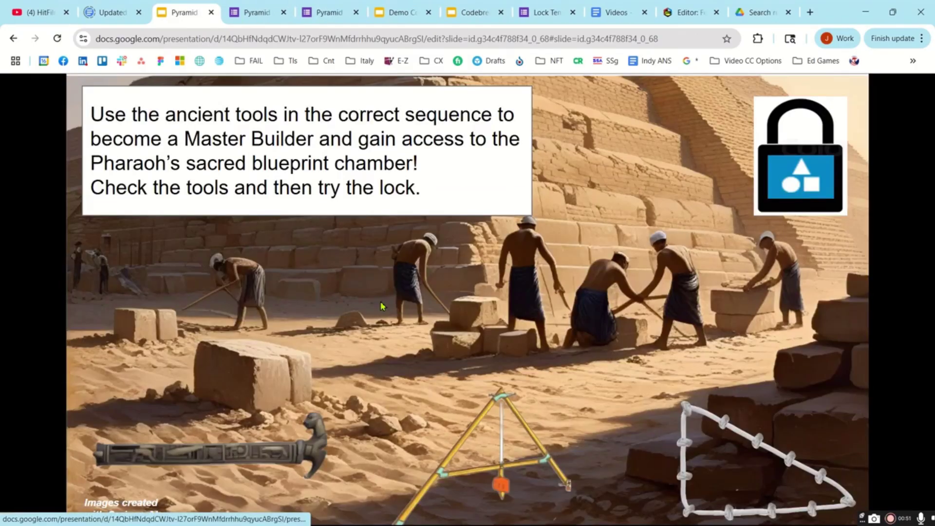
# Open the Form Lock Template from The LOCKS slide of the Codebreaker Quest Template and make a copy of it.
pyautogui.click(468, 12)
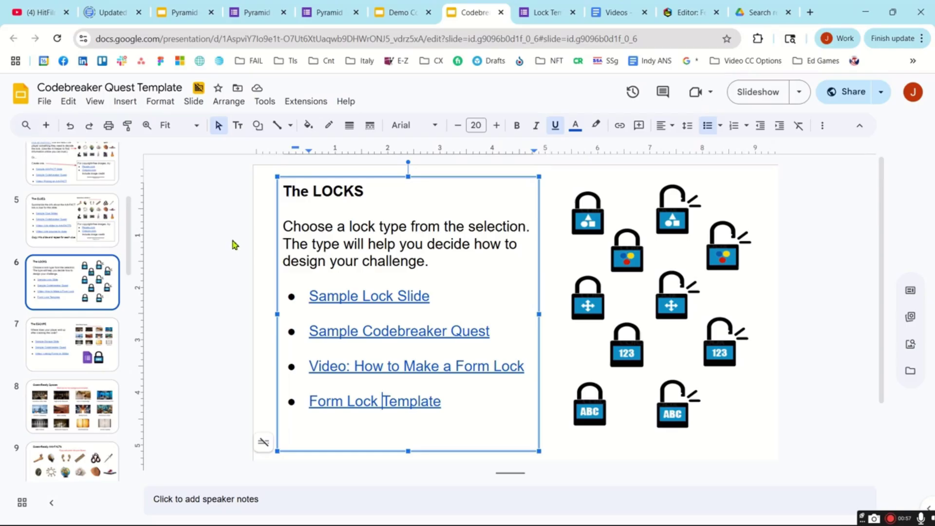
pyautogui.click(263, 307)
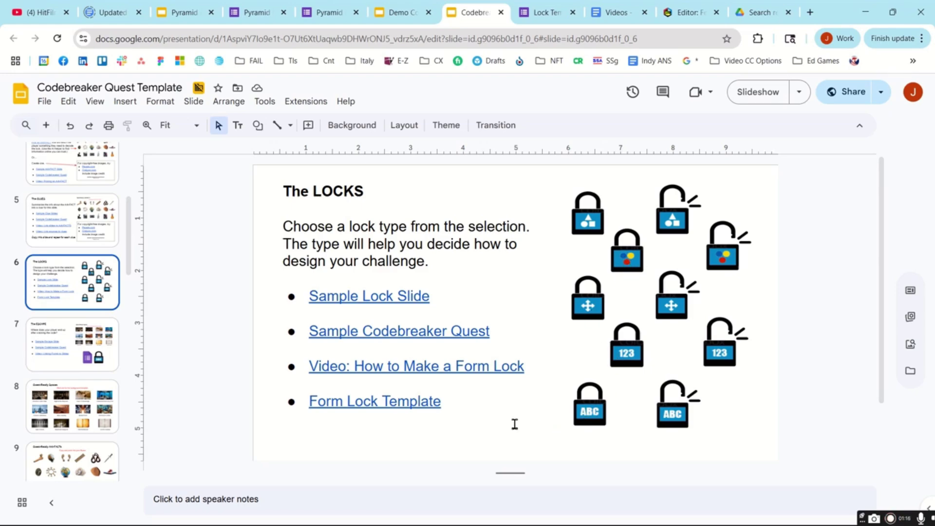
pyautogui.click(335, 404)
pyautogui.click(370, 428)
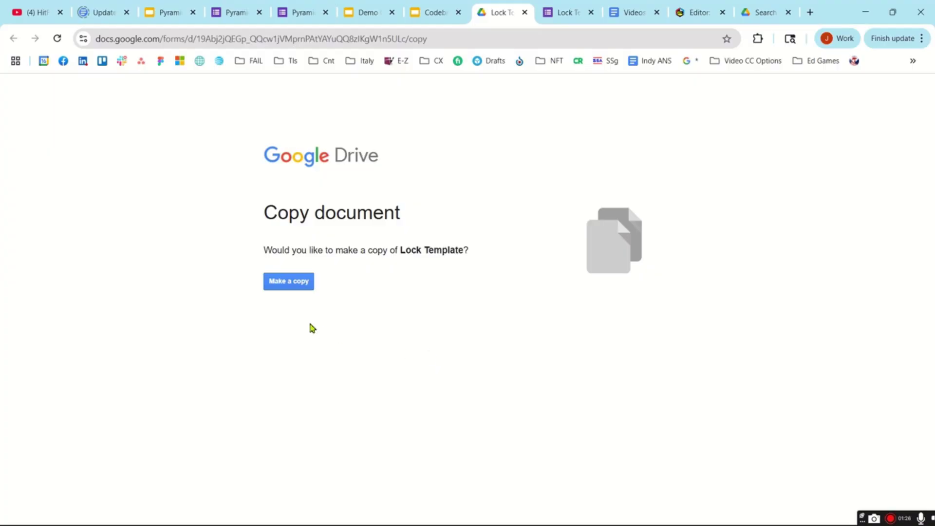
pyautogui.click(287, 286)
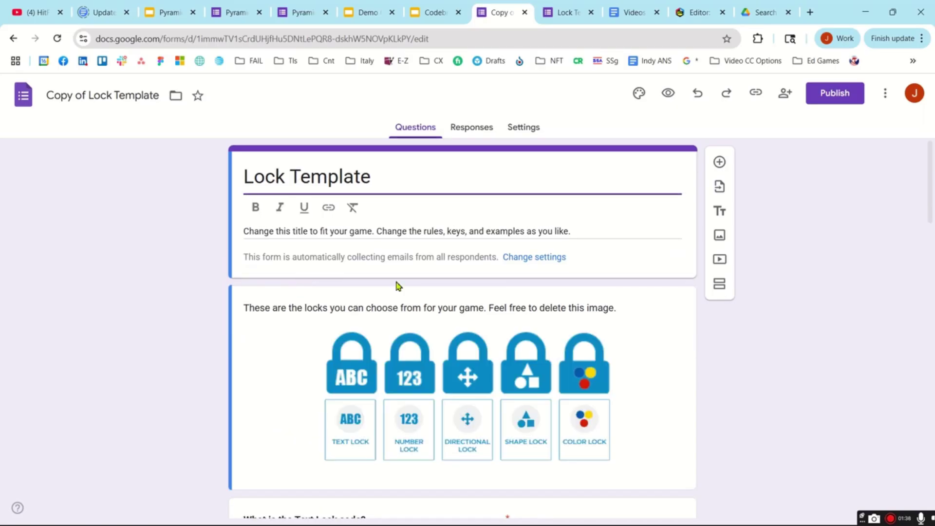
# Examine the Text Lock question in the copied form, including its answer validation rule and empty code field.
pyautogui.scroll(-6, 397, 287)
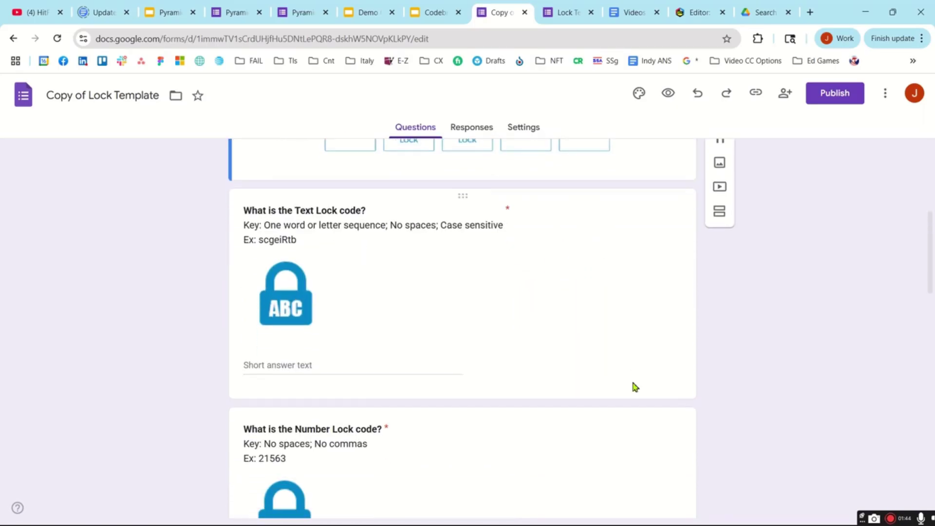
pyautogui.scroll(-2, 634, 386)
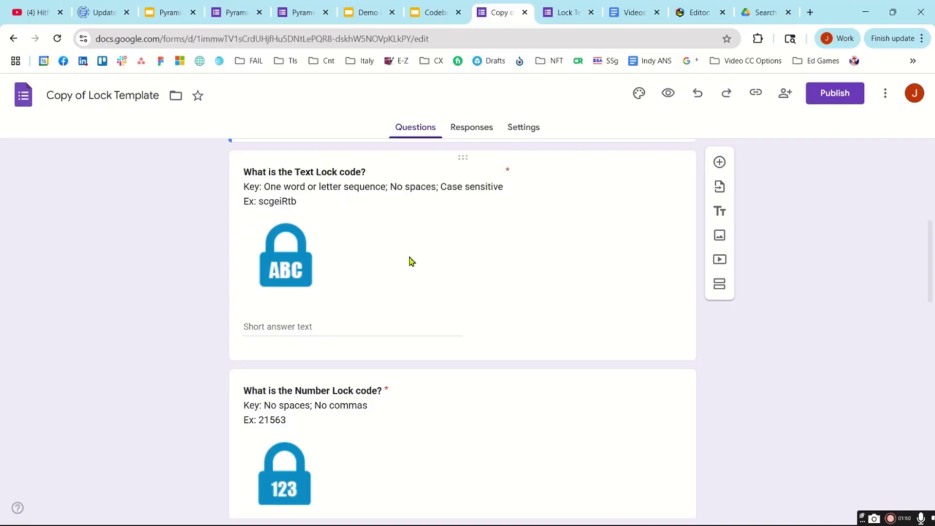
pyautogui.scroll(-1, 462, 336)
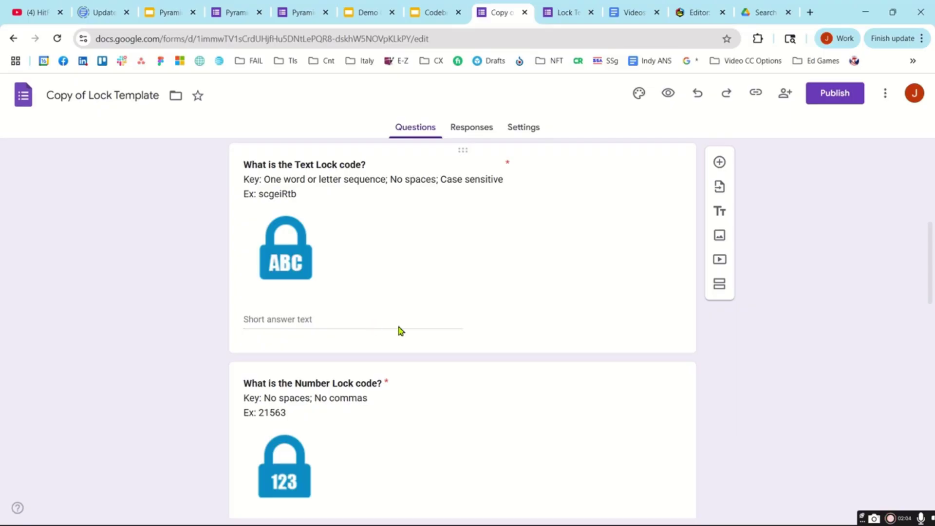
pyautogui.click(487, 340)
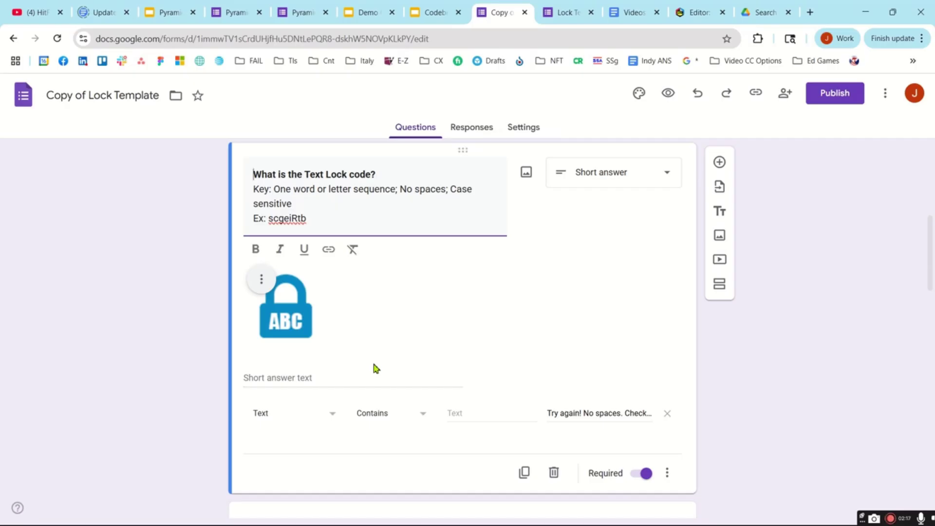
pyautogui.click(488, 413)
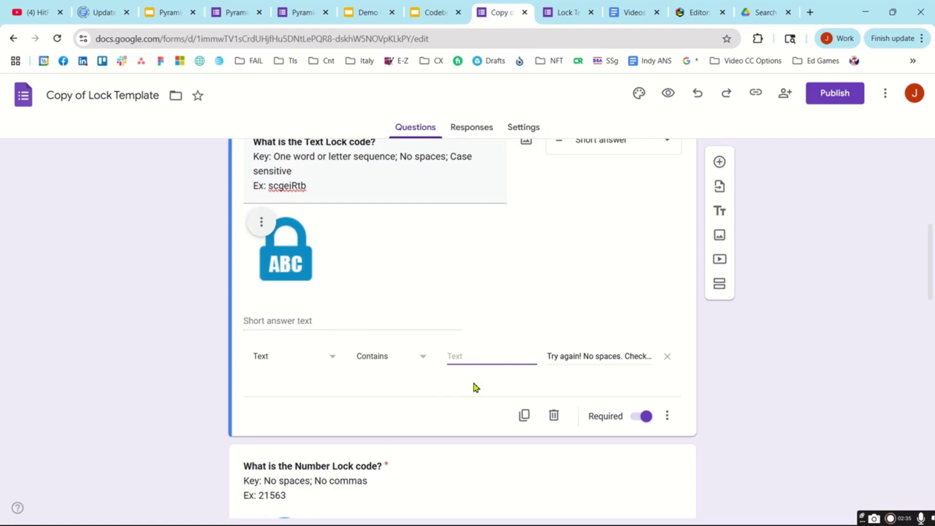
# Review the Number Lock question's key and example, and inspect the number field of its validation rule.
pyautogui.scroll(-3, 473, 386)
pyautogui.scroll(-2, 476, 387)
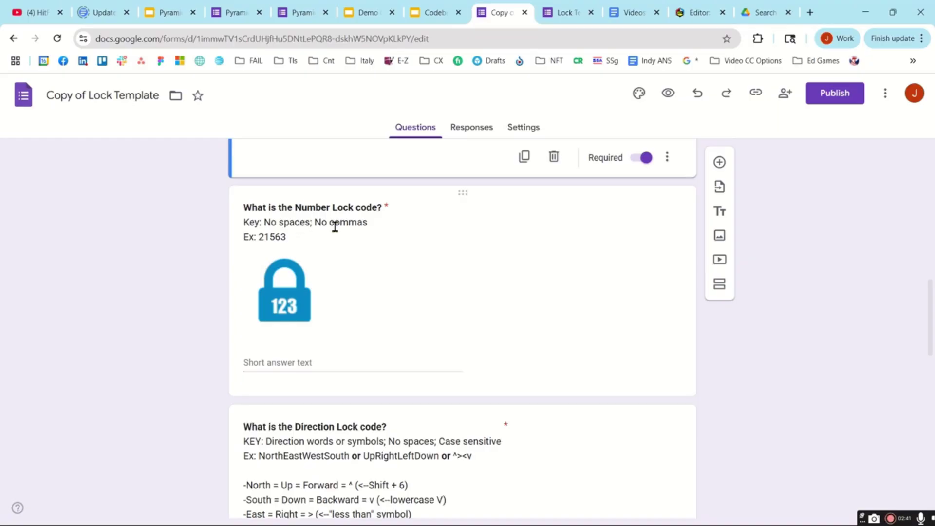
pyautogui.click(289, 240)
pyautogui.hotkey('ctrl', 'a')
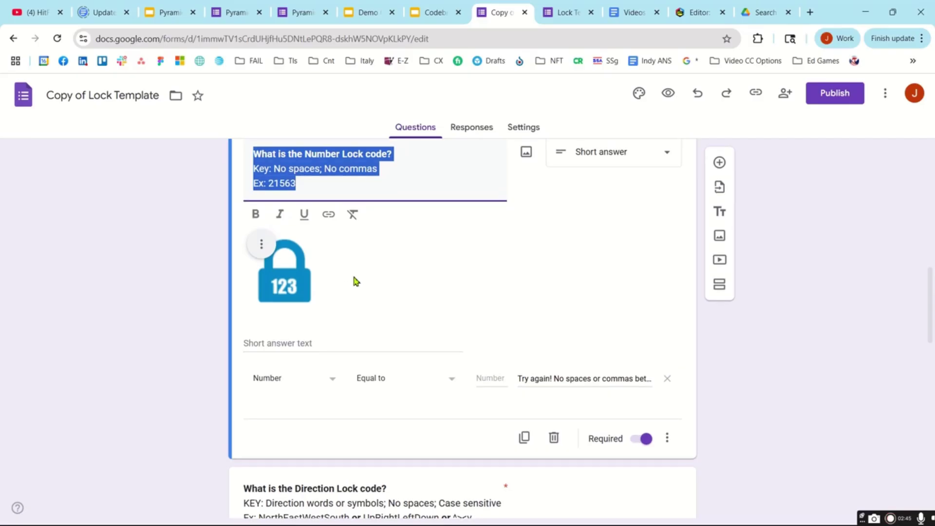
pyautogui.click(479, 379)
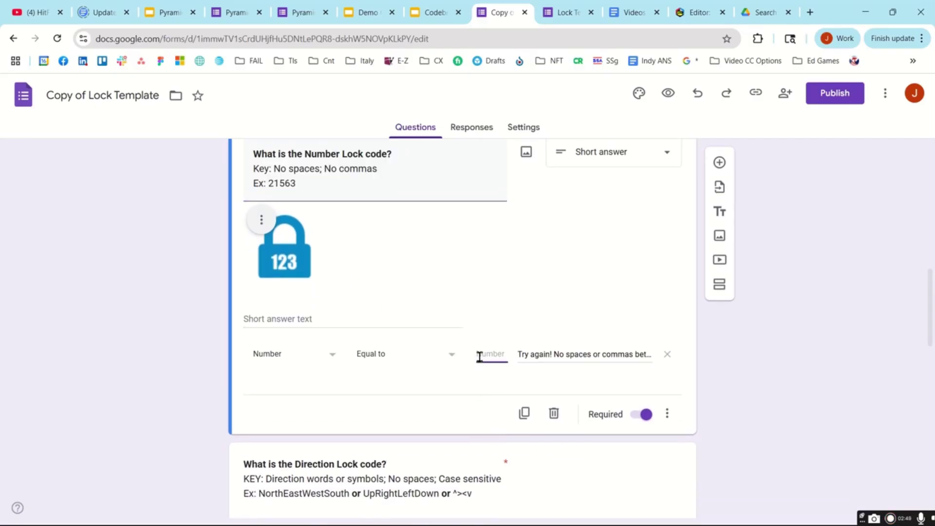
pyautogui.scroll(2, 477, 404)
# Review the Direction Lock question's symbol key and inspect the text field of its validation rule.
pyautogui.scroll(-7, 480, 473)
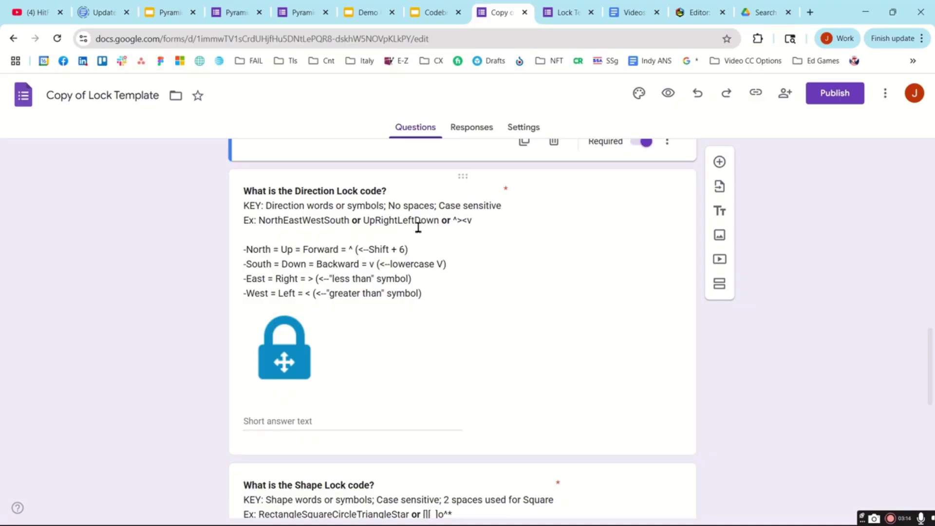
pyautogui.scroll(-2, 440, 232)
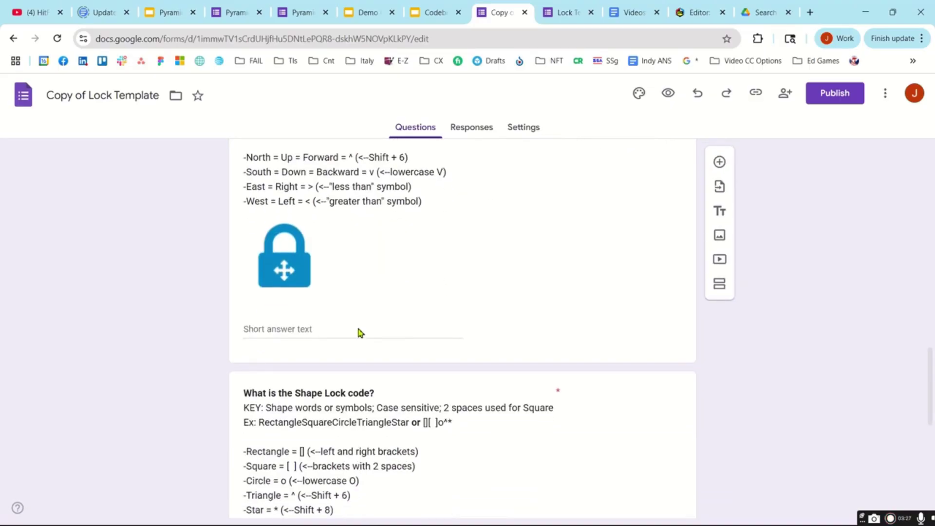
pyautogui.click(432, 361)
pyautogui.scroll(-4, 487, 375)
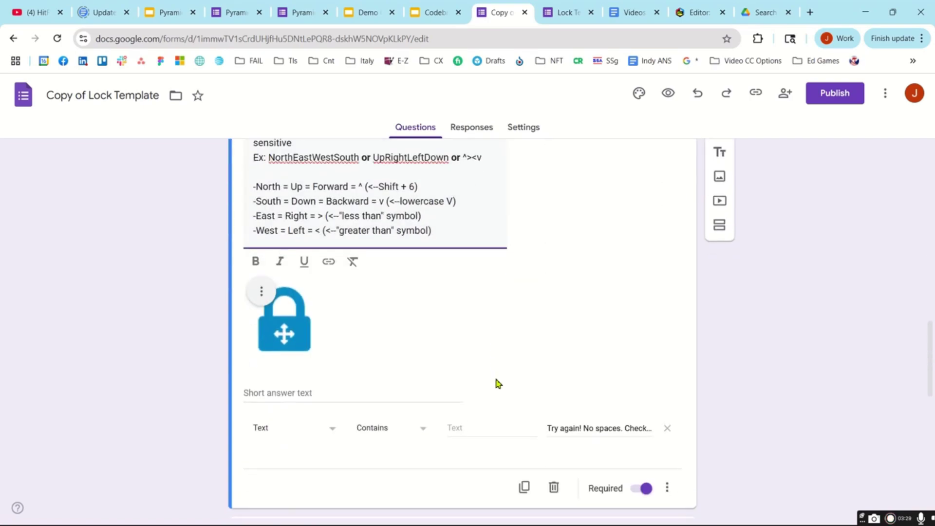
pyautogui.click(456, 428)
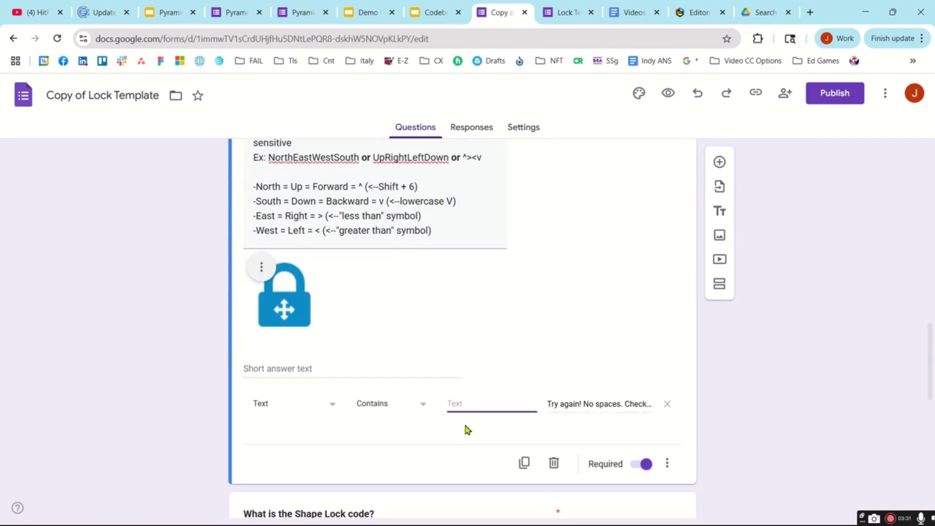
pyautogui.scroll(-1, 485, 384)
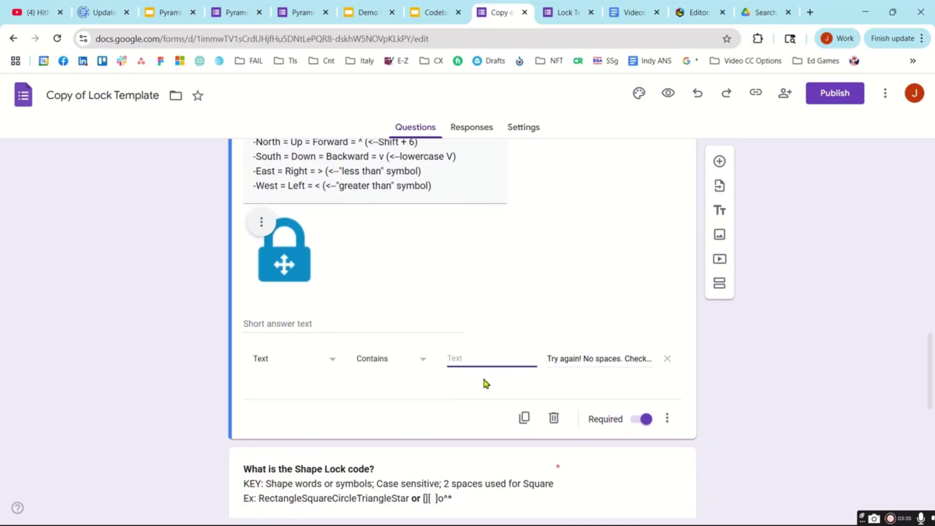
# Review the Shape Lock question's symbol key and inspect the text field of its validation rule.
pyautogui.scroll(-5, 486, 383)
pyautogui.scroll(-1, 486, 383)
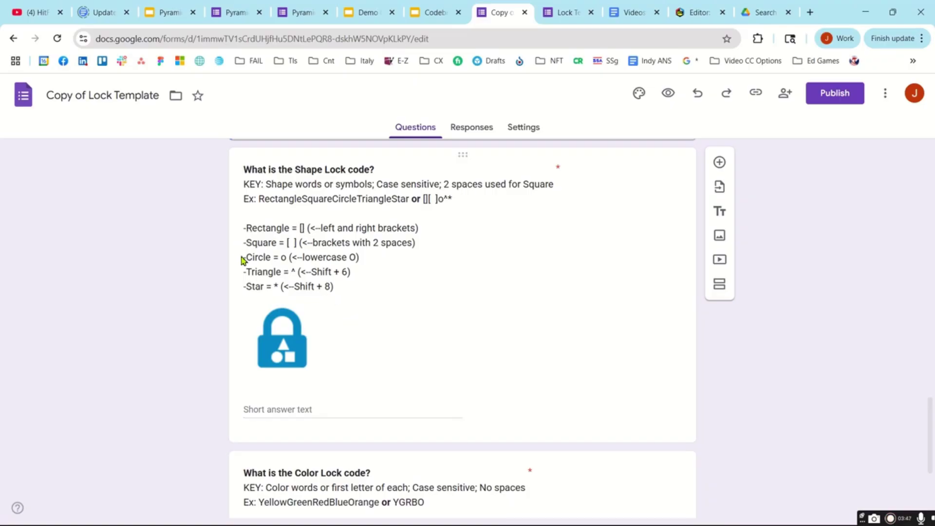
pyautogui.click(376, 316)
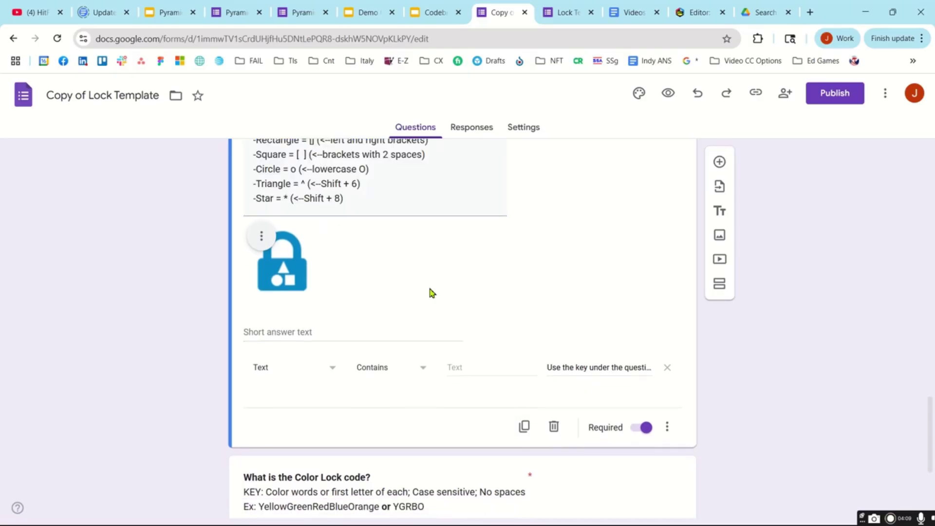
pyautogui.scroll(2, 478, 285)
pyautogui.scroll(-2, 480, 285)
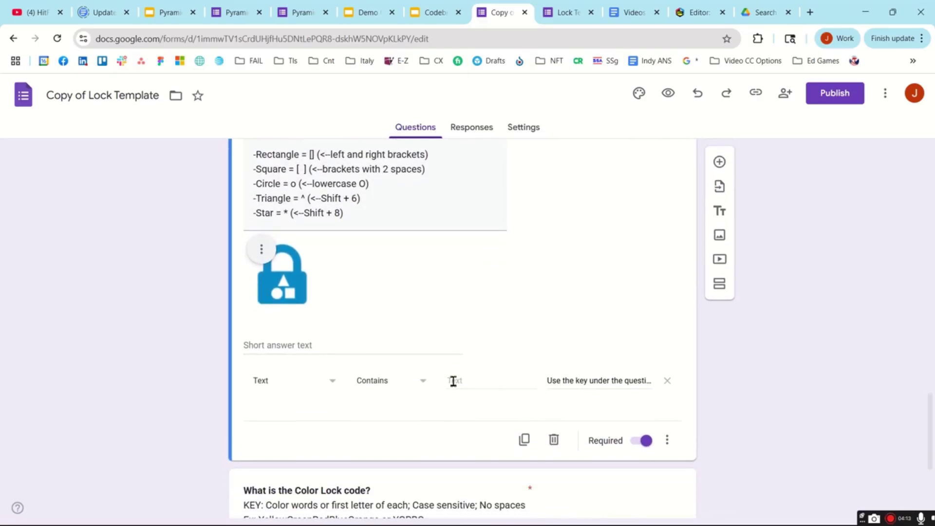
pyautogui.click(453, 381)
# Review the Color Lock question's key and example, and inspect the text field of its validation rule.
pyautogui.scroll(-4, 467, 384)
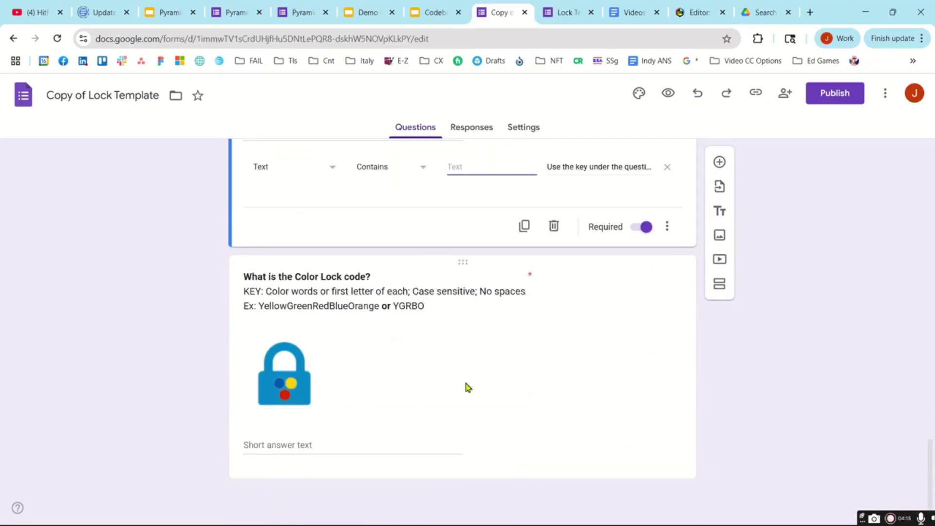
pyautogui.click(370, 326)
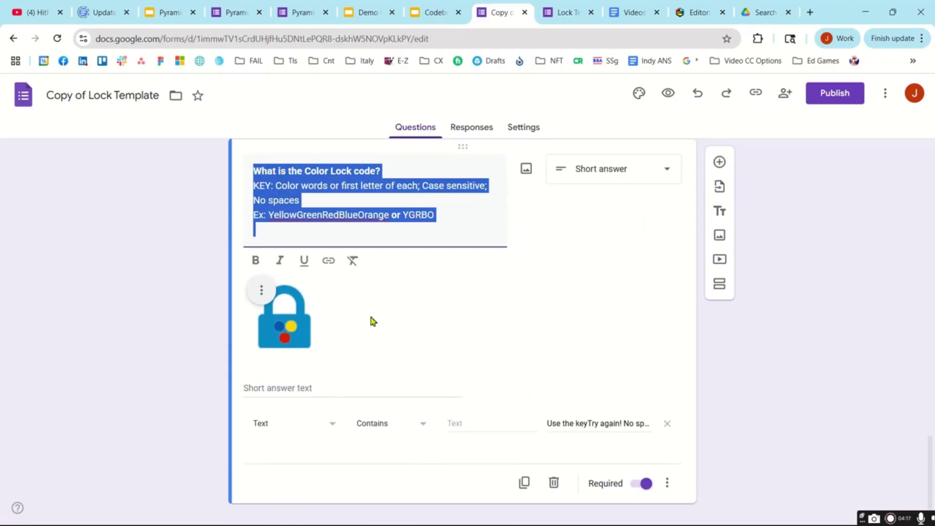
pyautogui.click(448, 246)
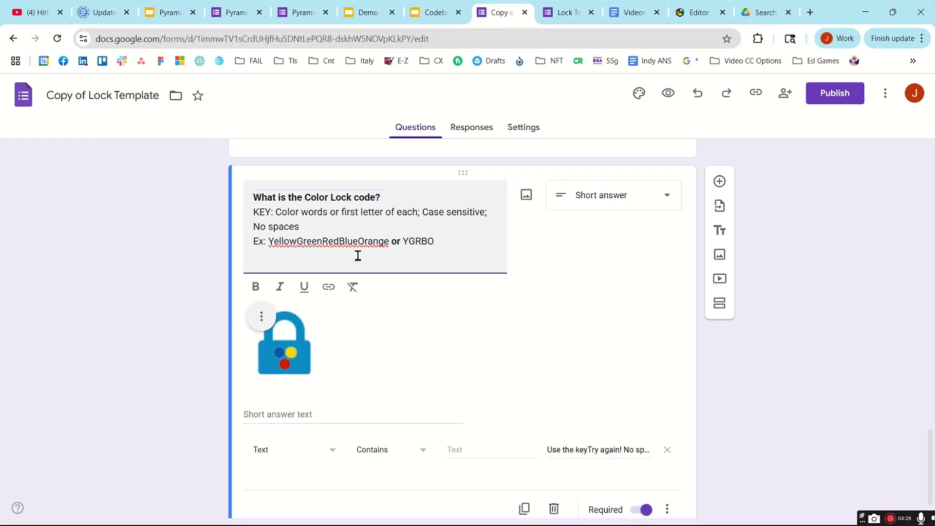
pyautogui.click(452, 452)
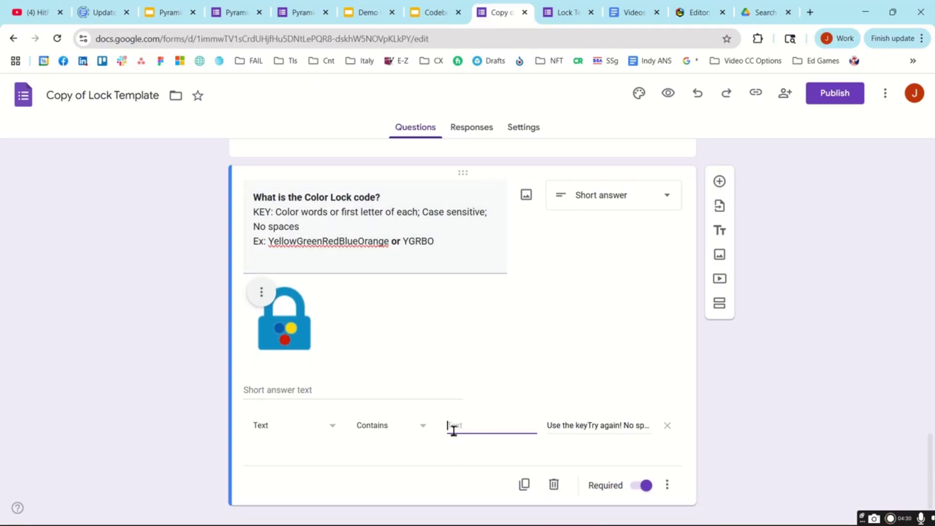
pyautogui.scroll(-10, 471, 462)
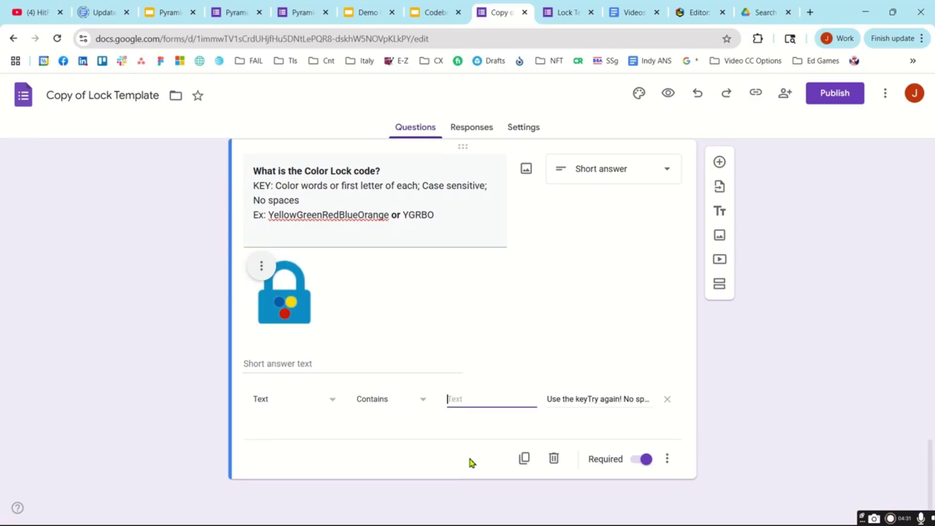
# Rename the form file "My Codebreaker Color Lock" and set the form's title to the same text.
pyautogui.scroll(10, 471, 462)
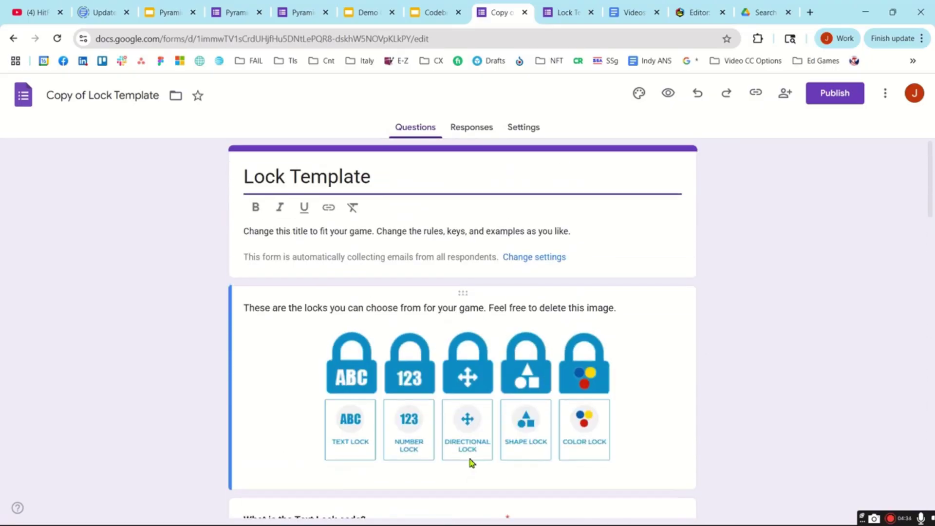
pyautogui.scroll(-3, 472, 462)
pyautogui.scroll(3, 472, 462)
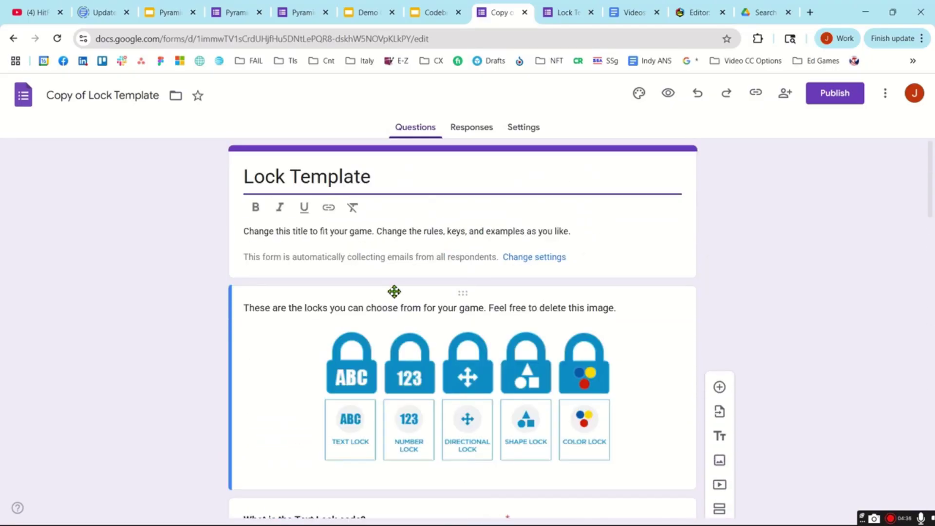
pyautogui.tripleClick(329, 181)
pyautogui.click(159, 95)
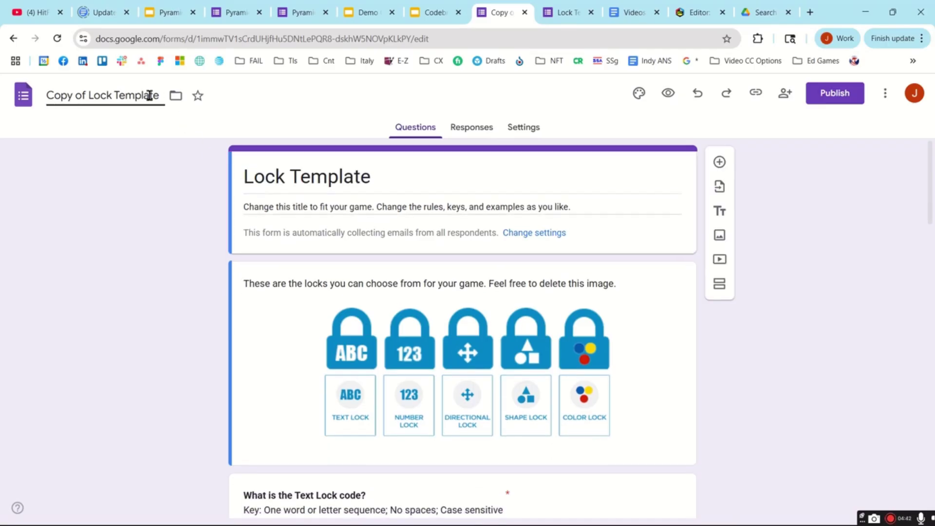
pyautogui.moveTo(160, 95); pyautogui.dragTo(42, 104)
pyautogui.write('My Codebreaker Color Lock')
pyautogui.tripleClick(265, 179)
pyautogui.write('My Codebreaker Color Lock')
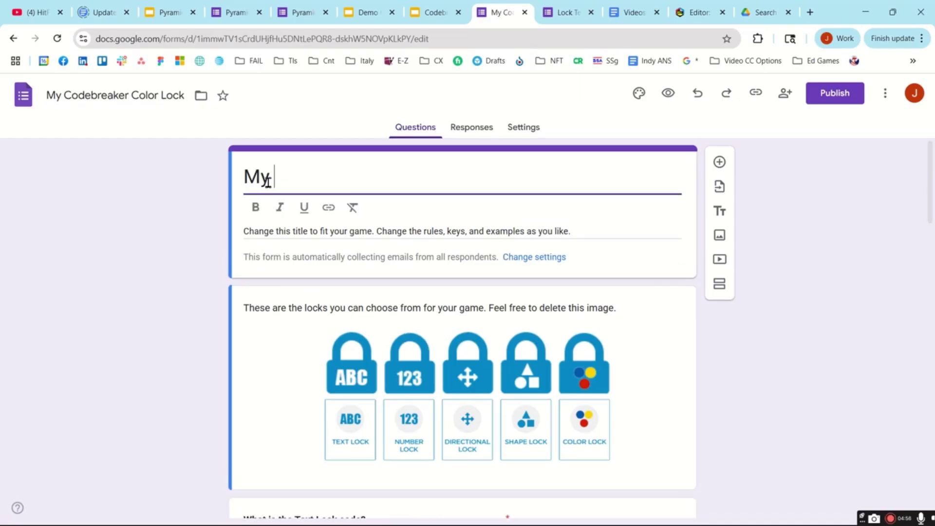
# Clear the form description and delete the image item showing the available lock types.
pyautogui.tripleClick(263, 235)
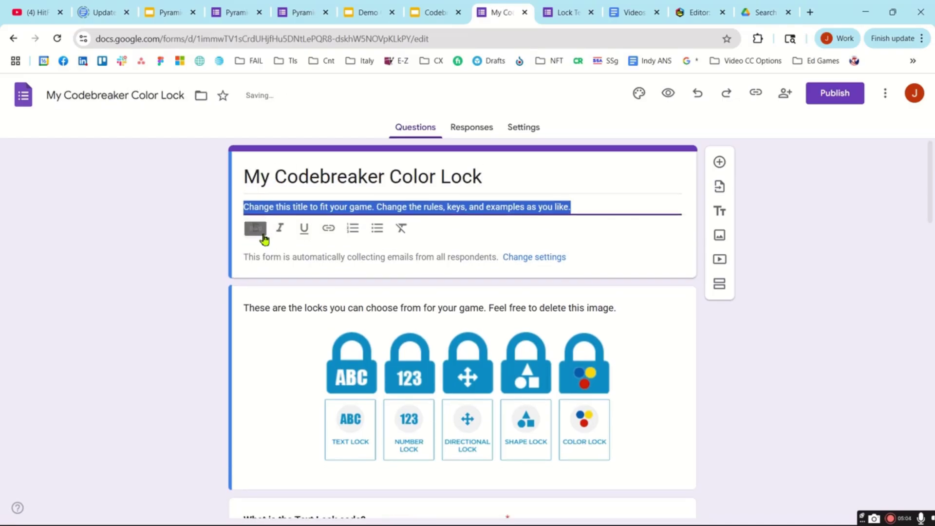
pyautogui.press('BackSpace')
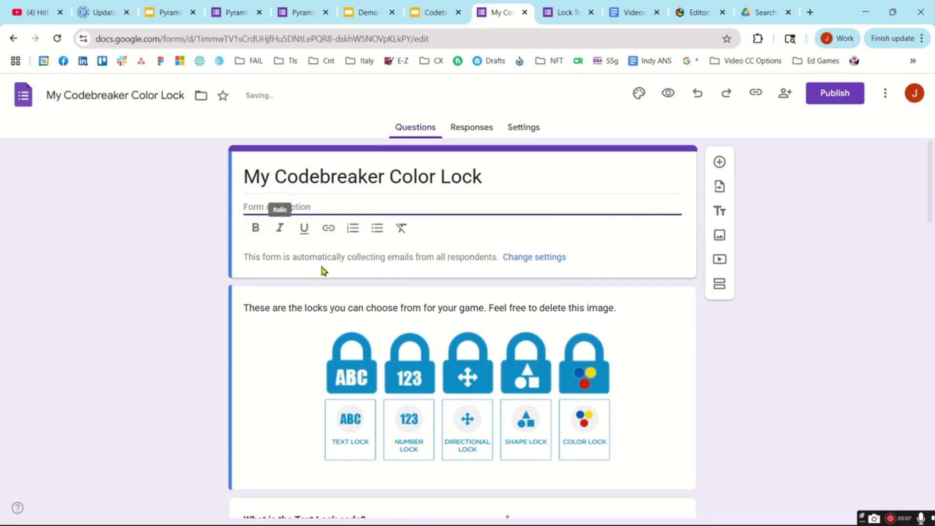
pyautogui.click(368, 374)
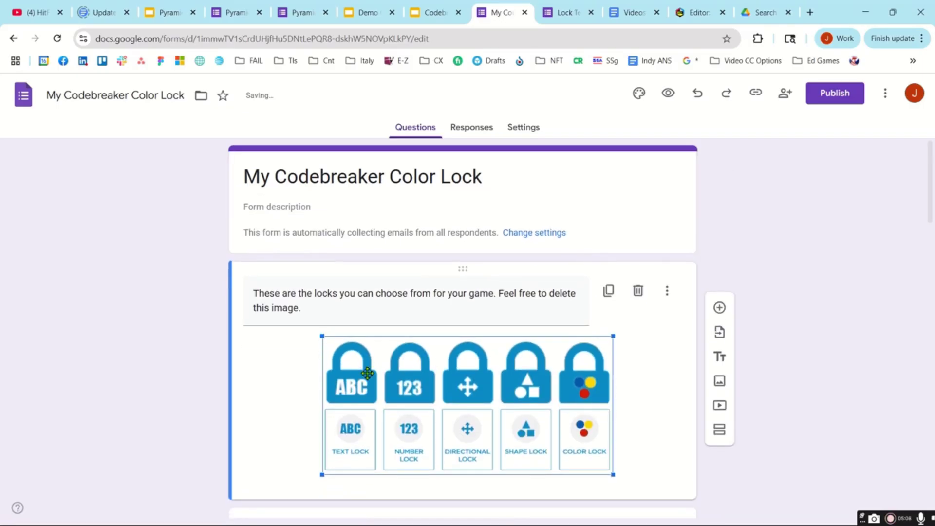
pyautogui.click(638, 291)
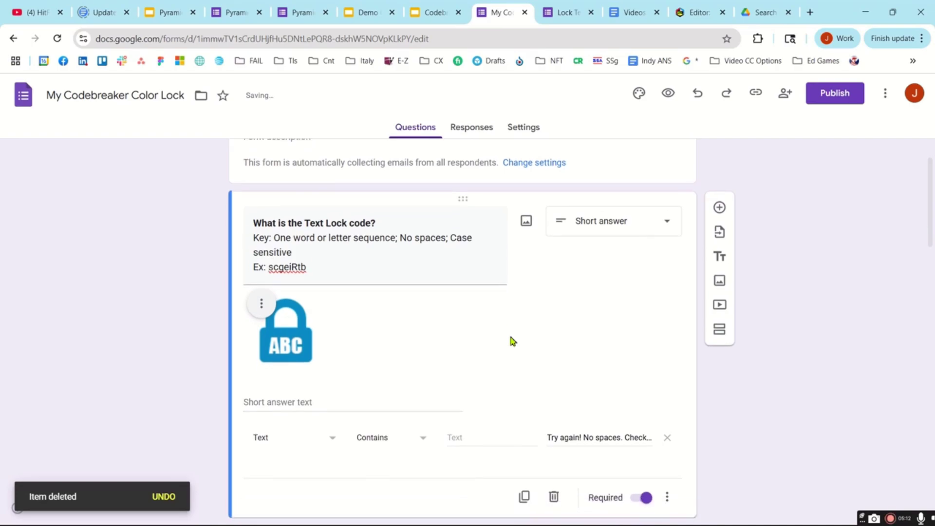
# Delete the Text Lock, Number Lock, direction lock and Shape Lock questions, keeping only the Color Lock question.
pyautogui.scroll(-3, 552, 384)
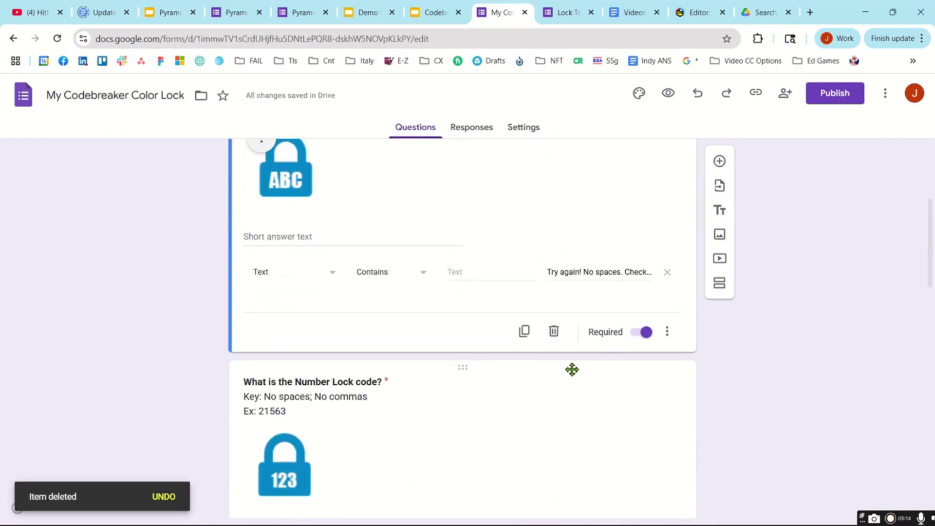
pyautogui.click(555, 335)
pyautogui.click(555, 323)
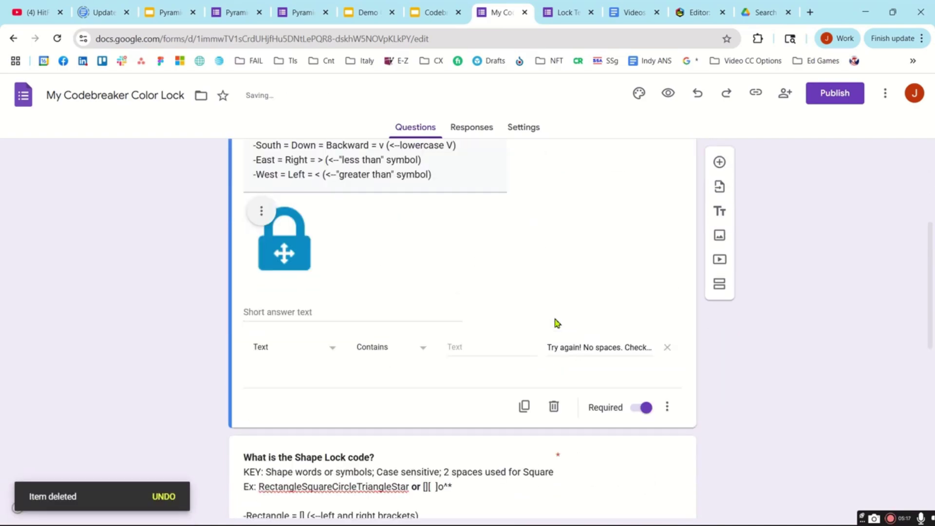
pyautogui.click(556, 407)
pyautogui.scroll(-3, 556, 407)
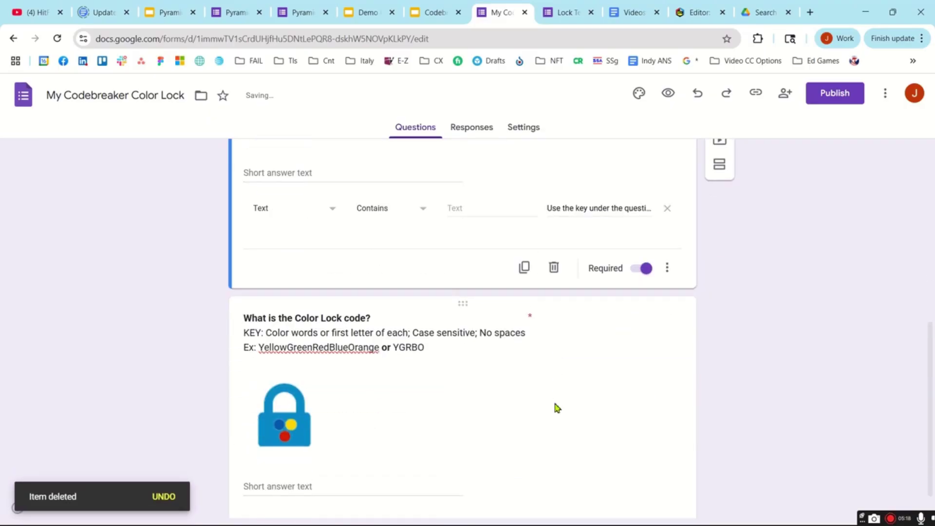
pyautogui.click(554, 267)
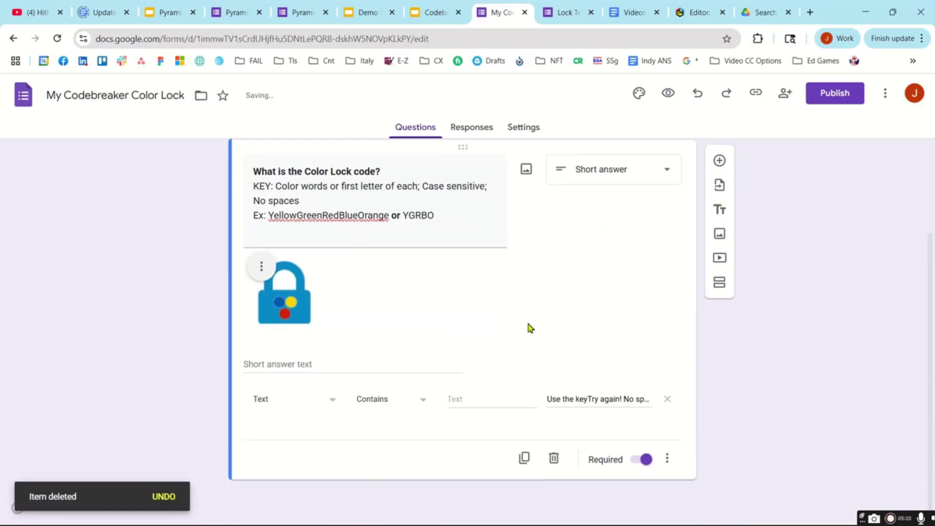
# Set the required text in the Color Lock question's response validation to "YGR".
pyautogui.click(455, 399)
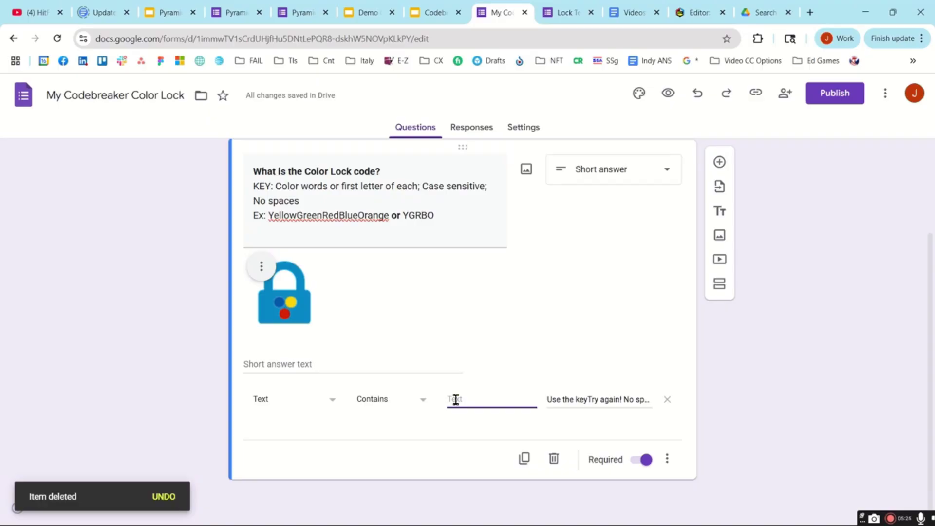
pyautogui.write('YGR')
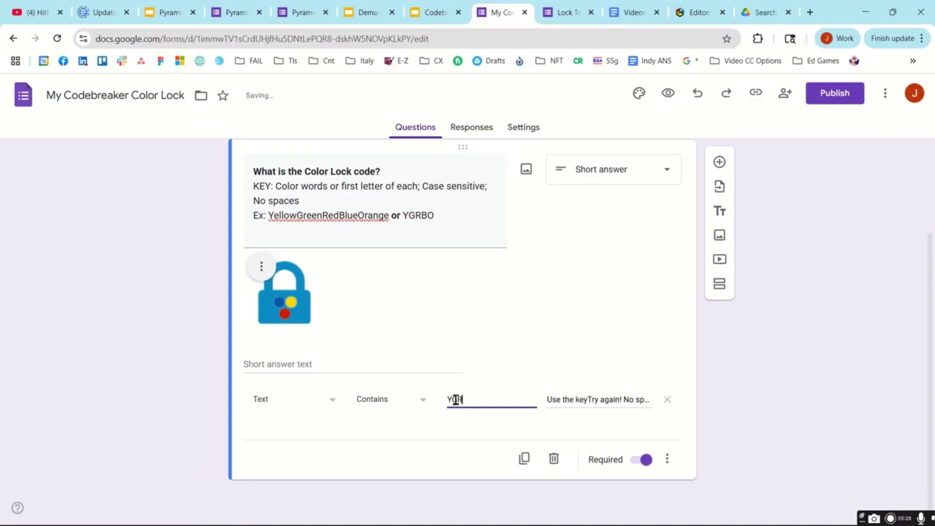
pyautogui.click(546, 298)
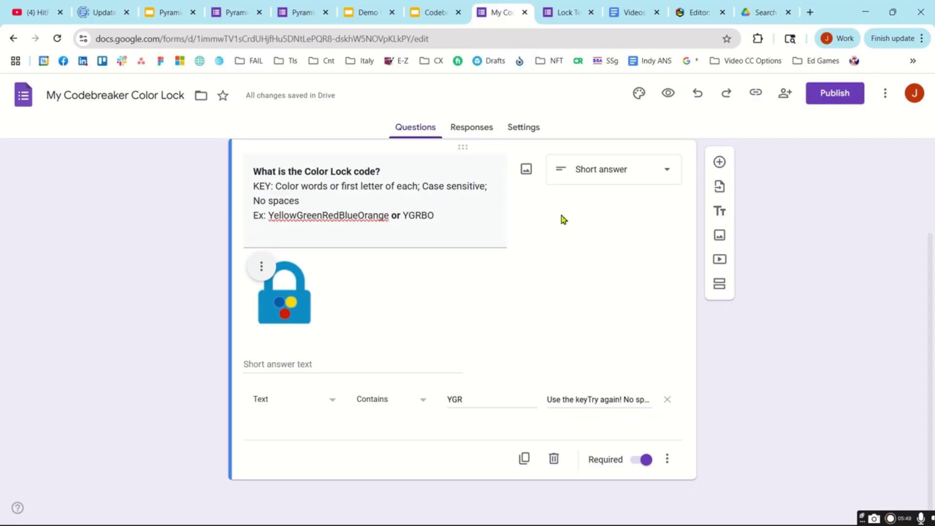
# Switch to the Demo Codebreaker Quest Template presentation and open slide 3, the cave scene with the color lock.
pyautogui.moveTo(435, 19)
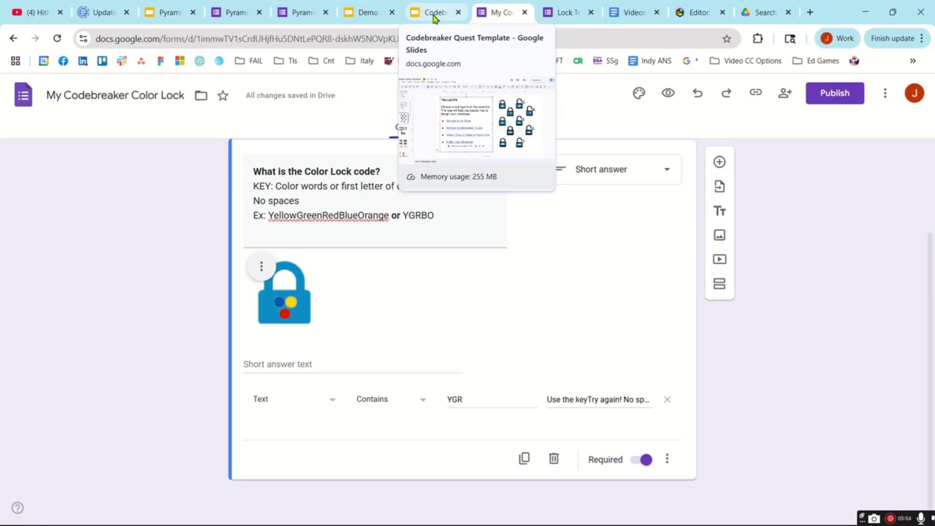
pyautogui.click(435, 19)
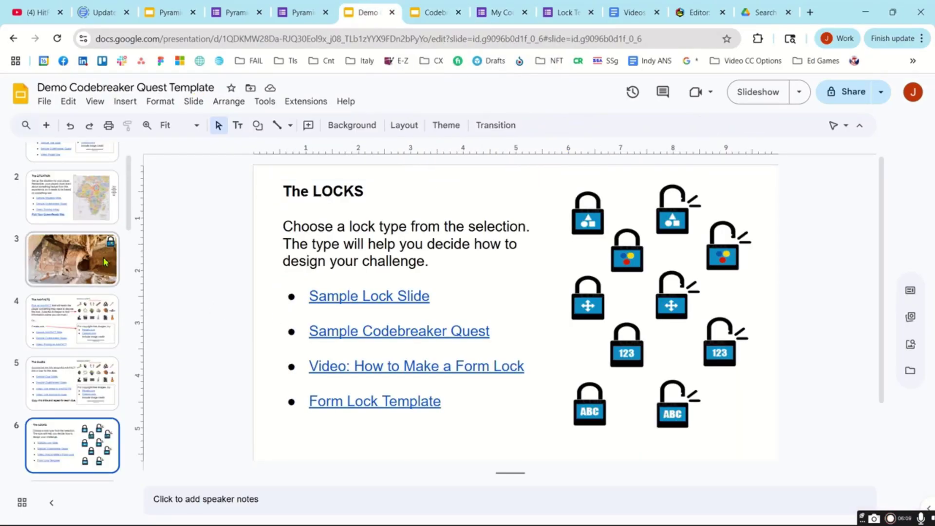
pyautogui.click(104, 263)
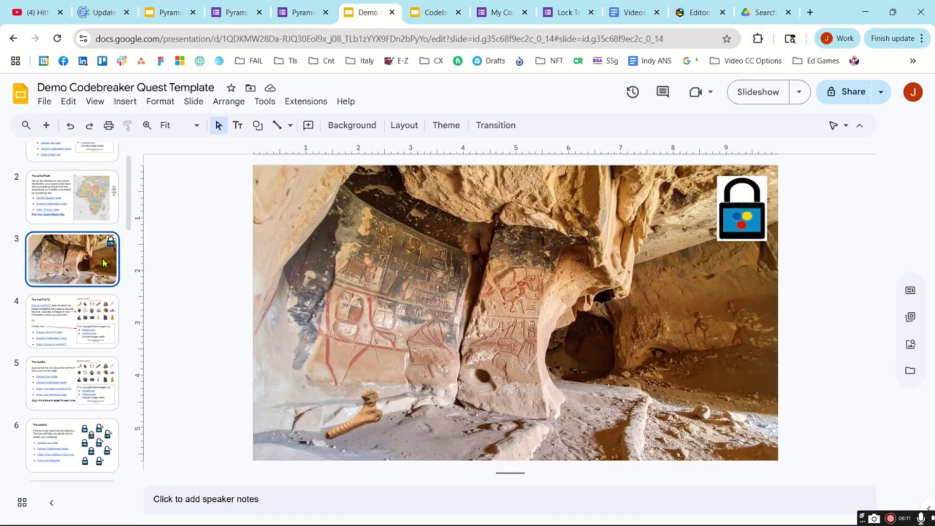
# Publish the presentation to the web with slides auto-advancing every minute, and copy the published link.
pyautogui.click(44, 101)
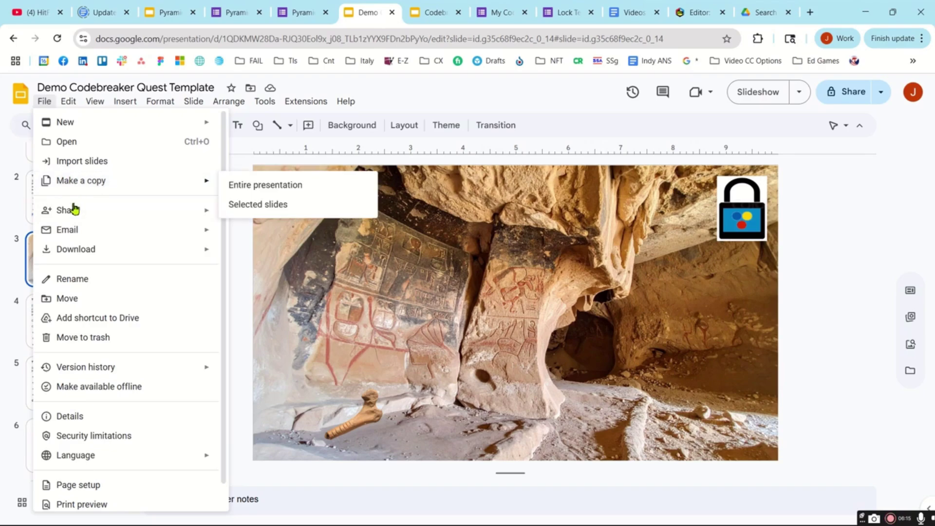
pyautogui.moveTo(74, 211)
pyautogui.click(255, 237)
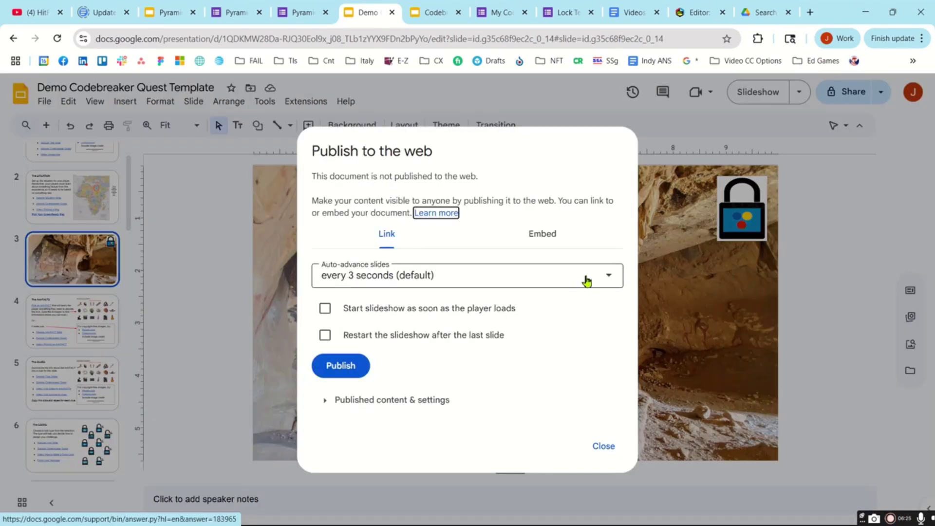
pyautogui.click(607, 277)
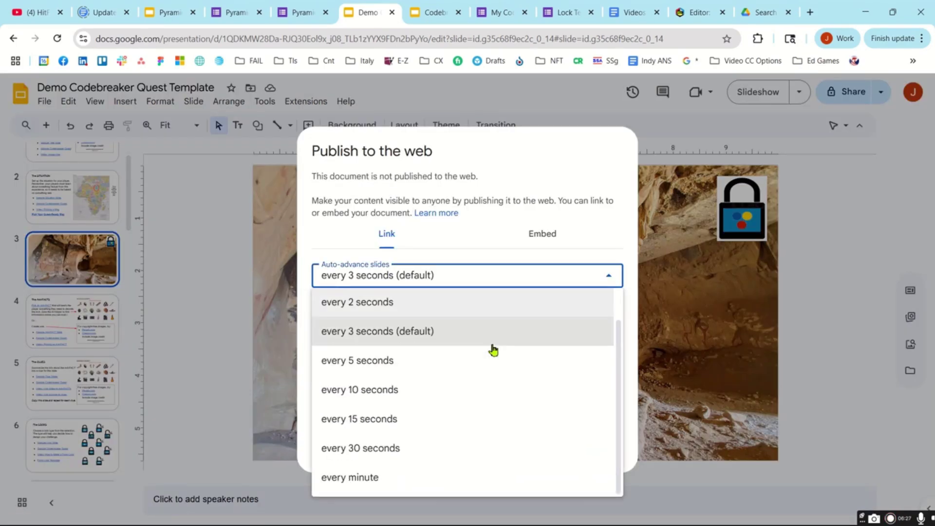
pyautogui.click(371, 480)
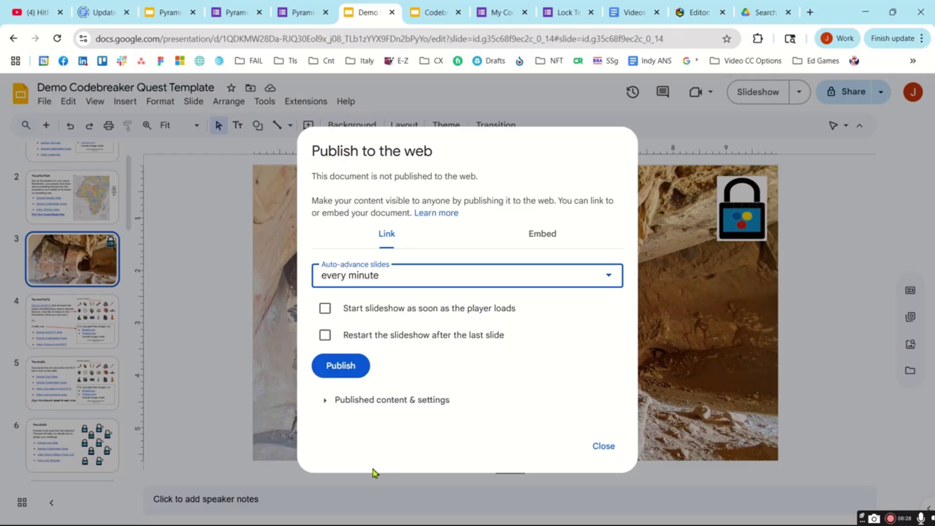
pyautogui.click(336, 367)
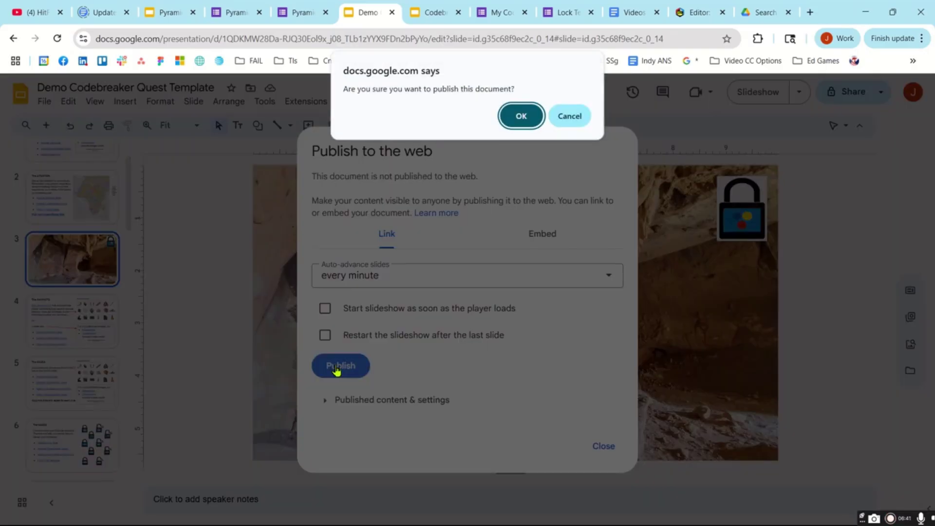
pyautogui.click(519, 117)
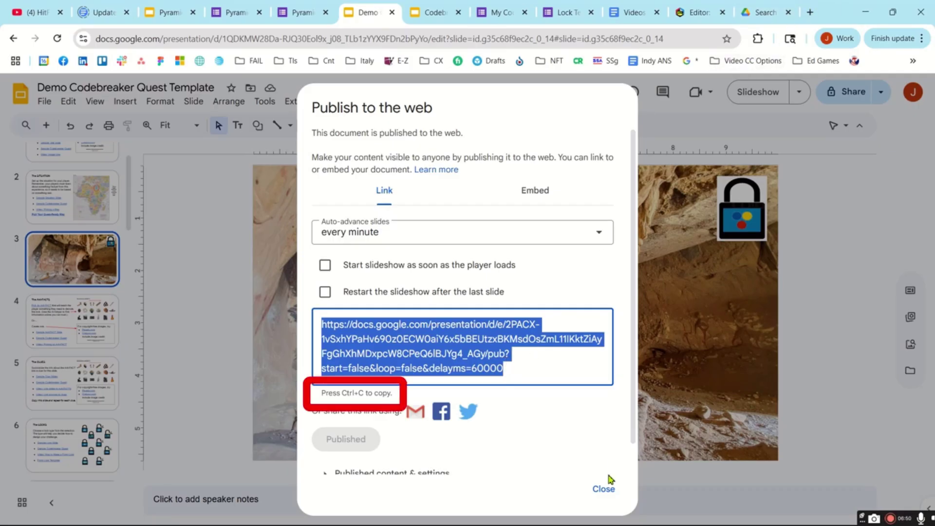
pyautogui.click(603, 489)
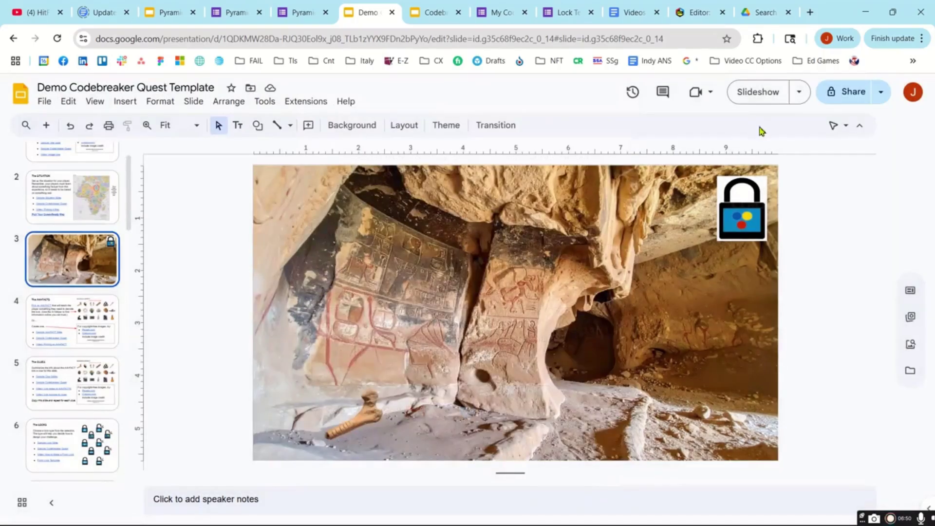
# Open the published presentation link in a new browser tab, advance to the Pharaoh's Secret Blueprint Chamber slide and copy its address.
pyautogui.click(810, 12)
pyautogui.write('https://docs.google.com/presentation/d/e/2PACX-1vSxhYPaHv690z0ECW0aiY6x5bBEUtzxBKMsdOsZmL11IKktZiAyFgGhXhMDxpcW8CPeQ6IBJYg4_AGy/pub?start=false&loop=false&delayms=60000')
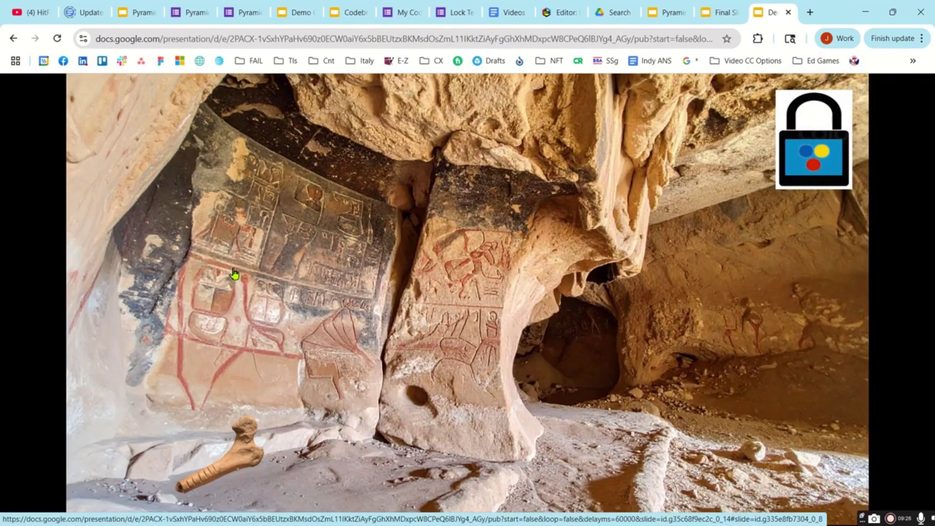
pyautogui.moveTo(77, 432)
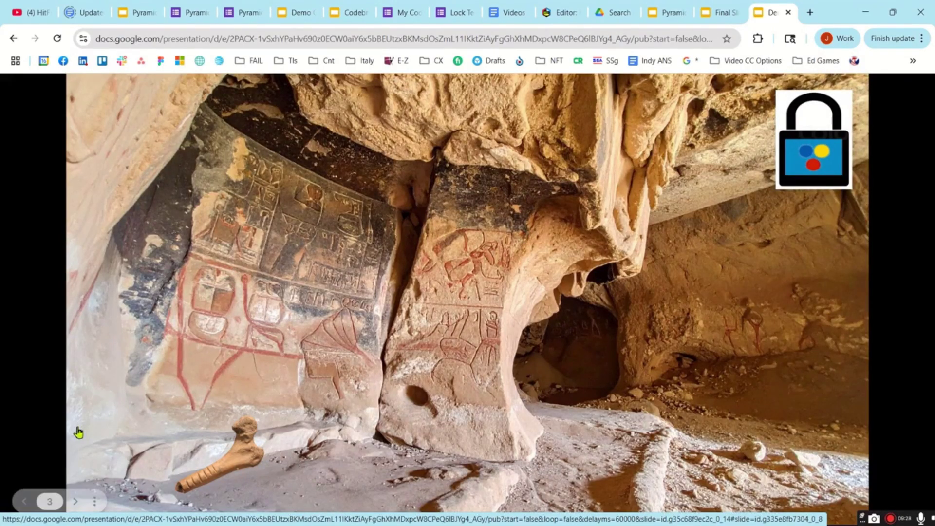
pyautogui.click(74, 502)
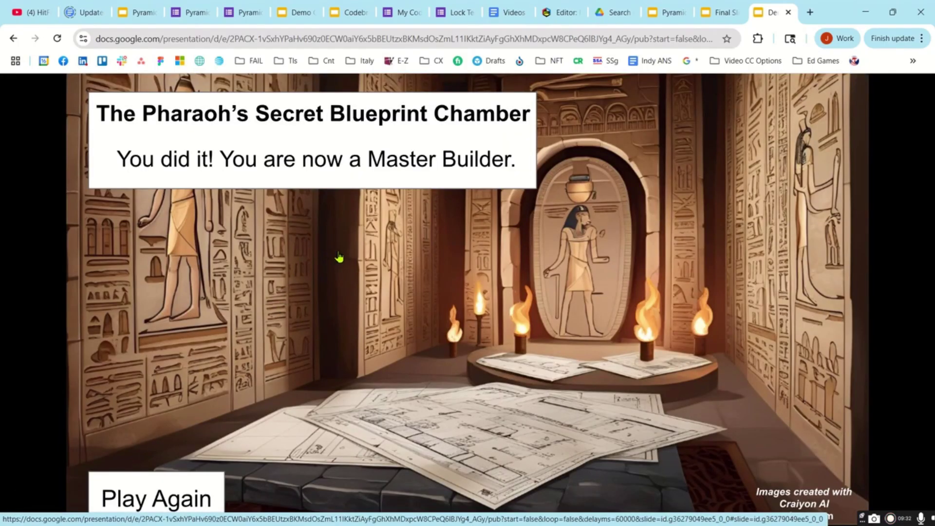
pyautogui.click(471, 39)
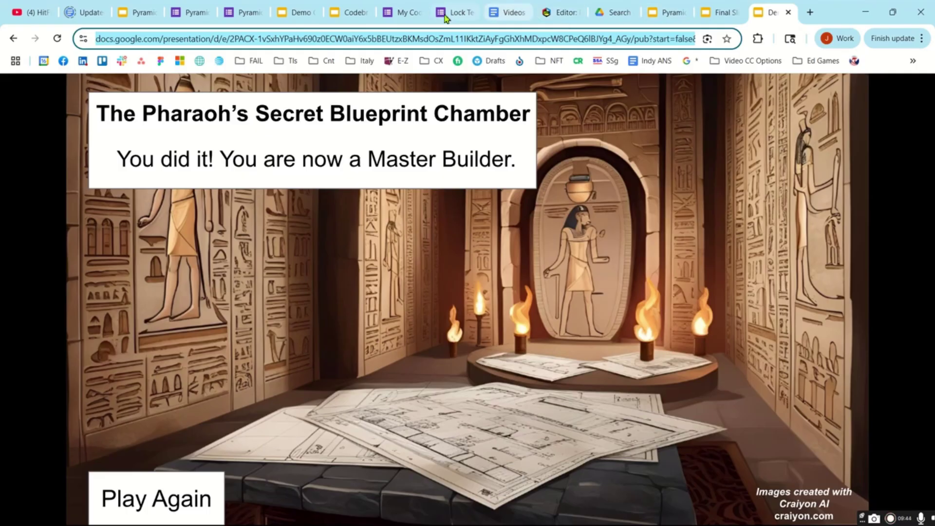
# In the My Codebreaker Color Lock form, append the Blueprint Chamber slide's published link to the confirmation message and save it.
pyautogui.click(403, 15)
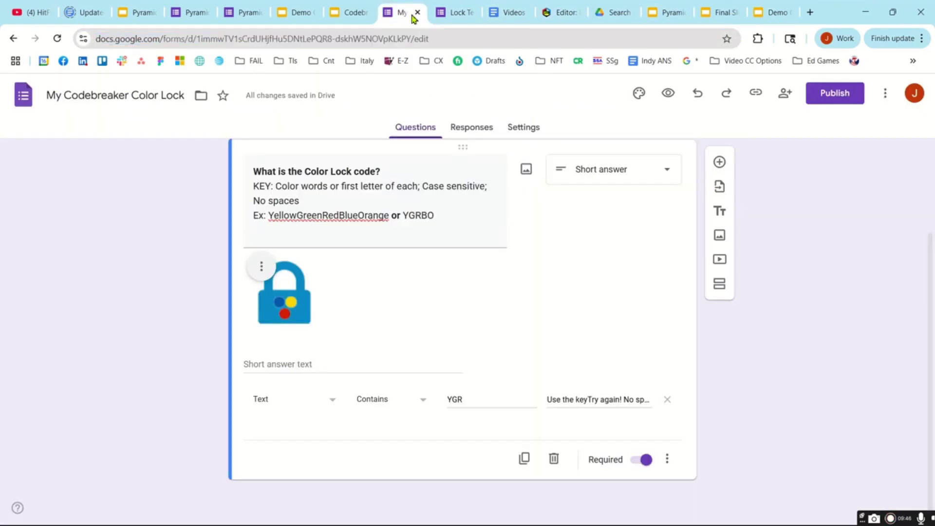
pyautogui.click(522, 129)
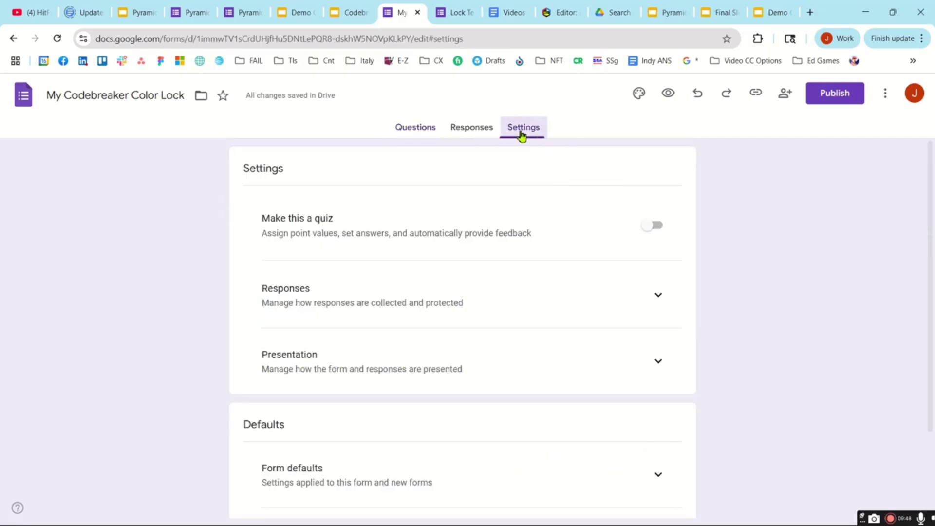
pyautogui.scroll(-1, 561, 282)
pyautogui.click(660, 308)
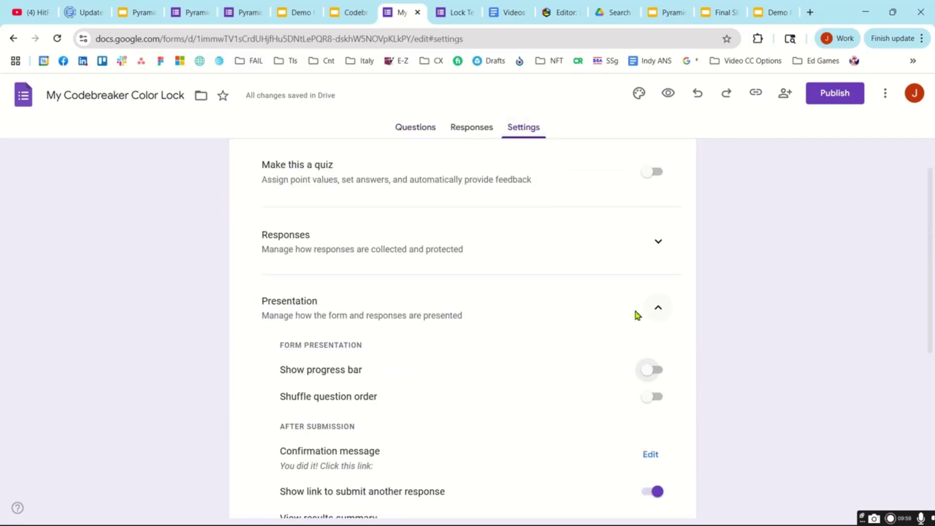
pyautogui.scroll(-3, 474, 373)
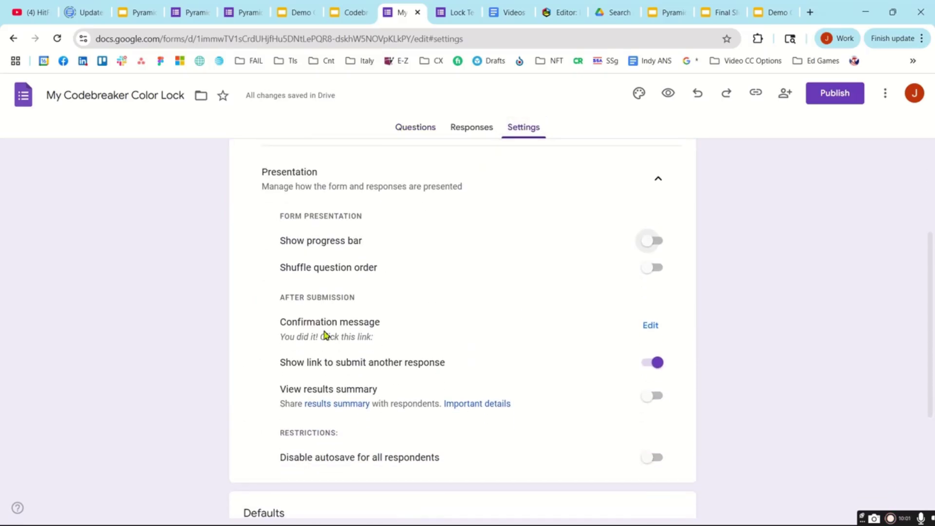
pyautogui.click(652, 327)
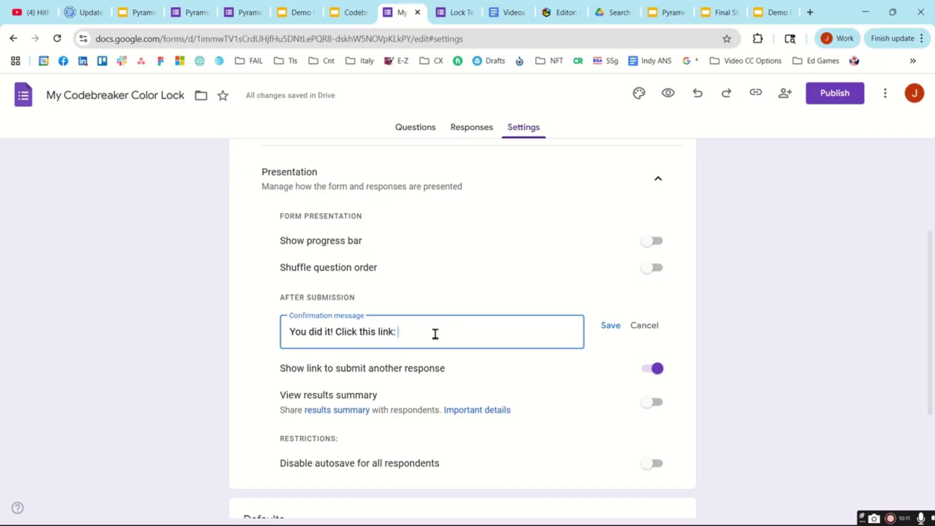
pyautogui.write('https://docs.google.com/presentation/d/e/2PACX-1vSxhYPaHv690z0ECW0aiY6x5bBEUtzxBKMsdOsZmL11IKktZiAyFgGhXhMDxpcW8CPeQ6lBJYg4_AGy/pub?start=false&loop=false&delayms=60000&slide=id.g36279049ee5_0_0')
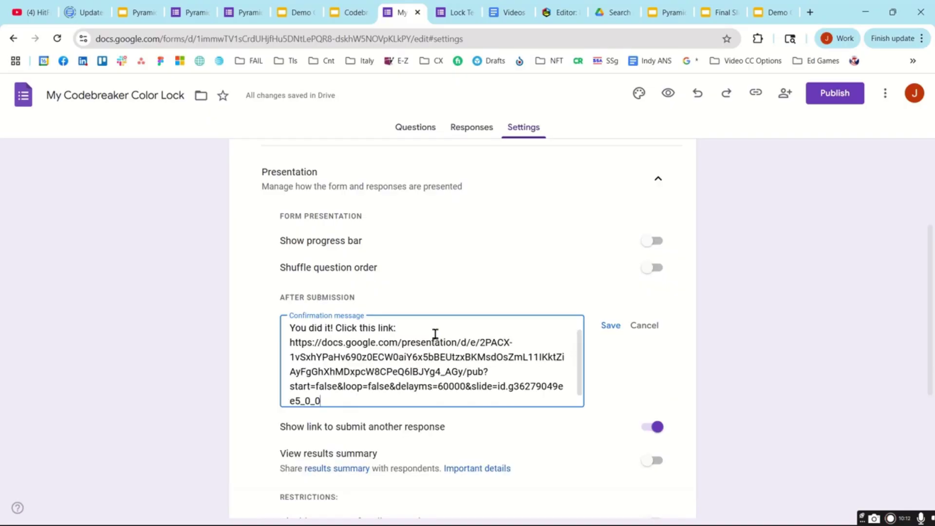
pyautogui.click(610, 327)
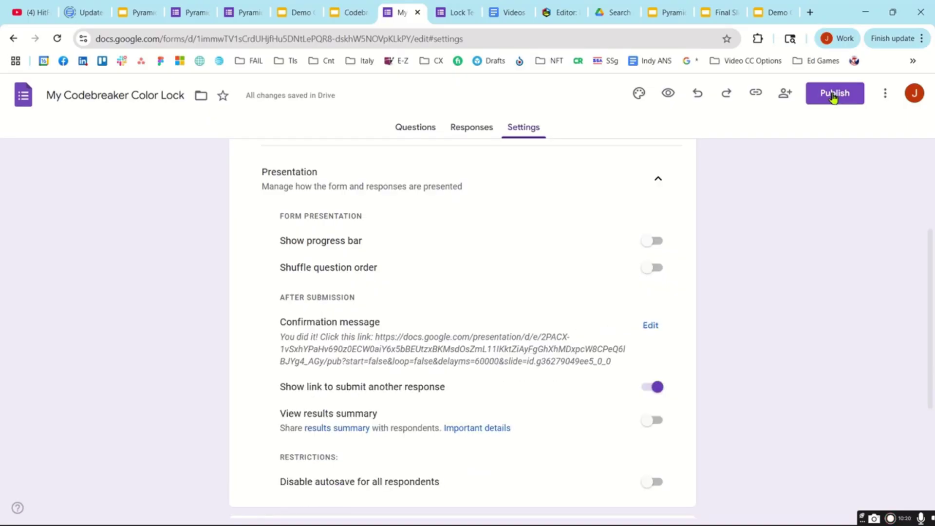
# Publish the form and set its responder view access to "Anyone with the link".
pyautogui.click(835, 97)
pyautogui.click(574, 274)
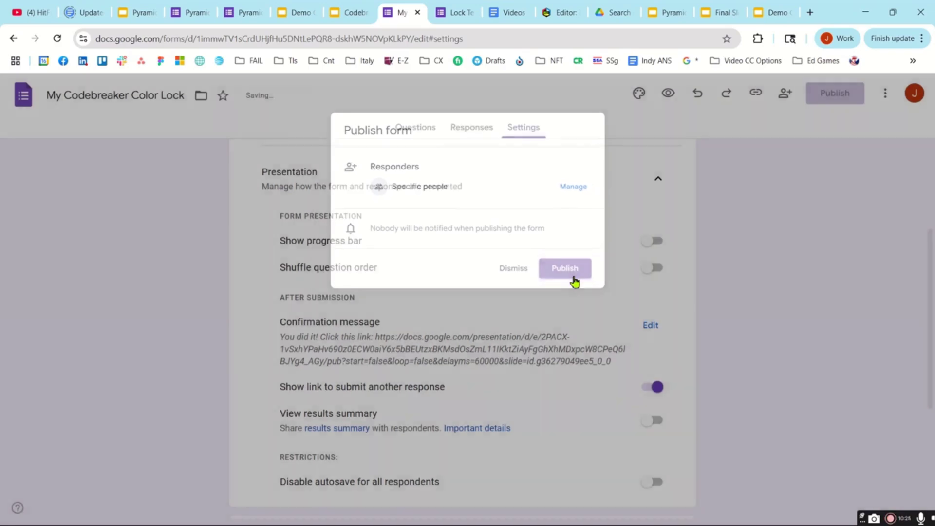
pyautogui.click(768, 93)
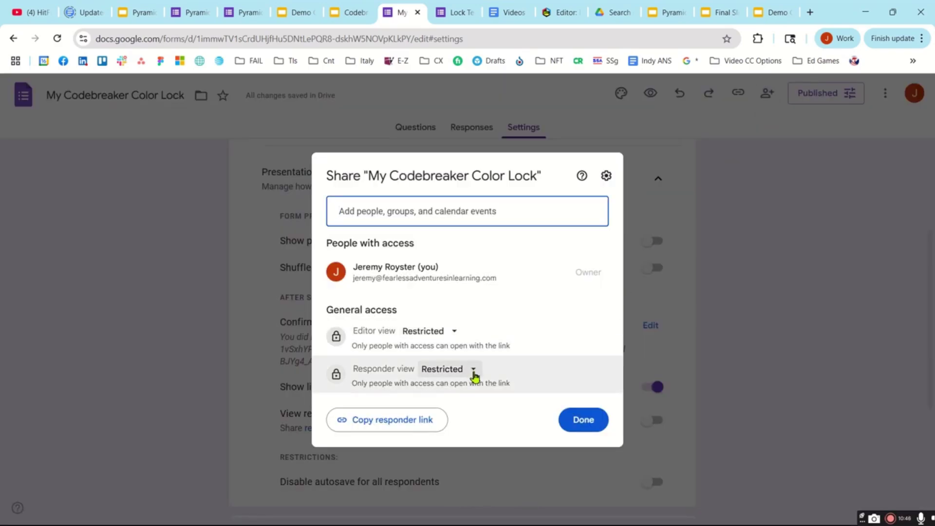
pyautogui.click(474, 374)
pyautogui.click(473, 483)
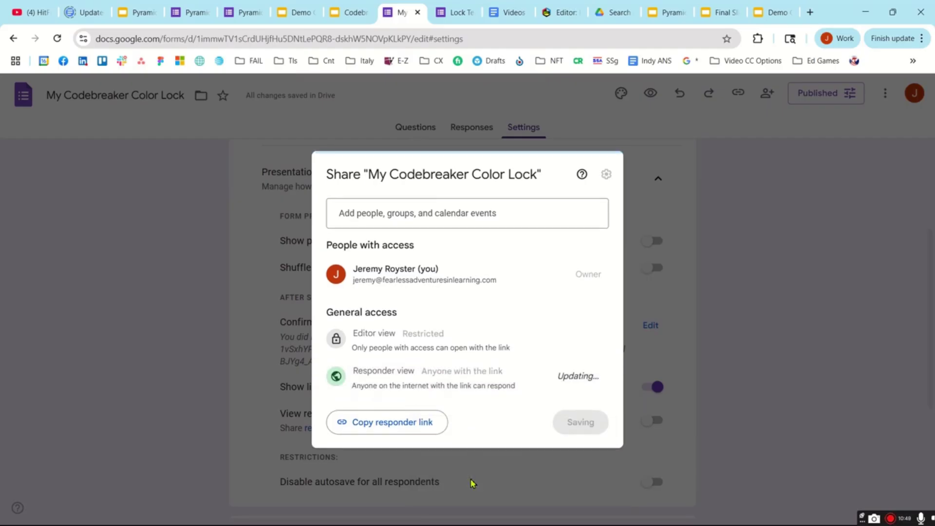
# Copy the form's responder link and apply it as a link on the padlock image of slide 3 in the Demo Codebreaker Quest Template.
pyautogui.click(376, 422)
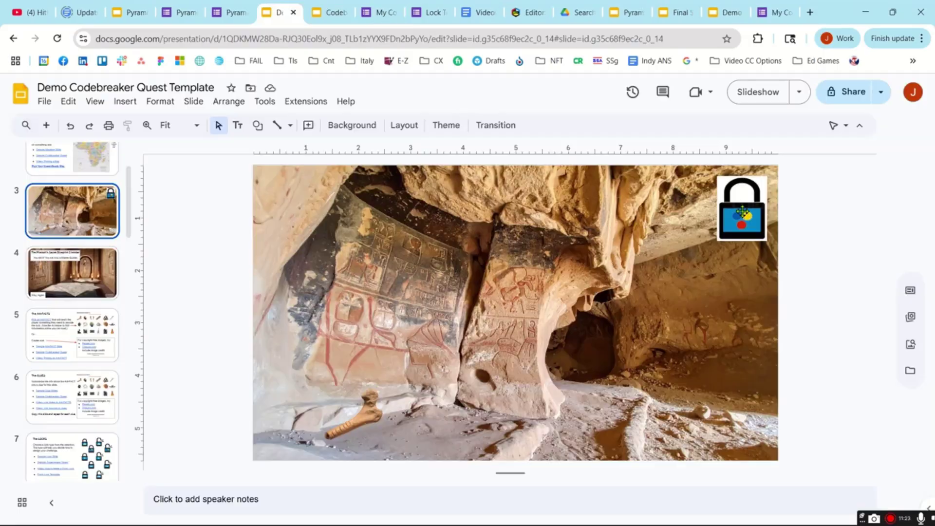
pyautogui.click(743, 215)
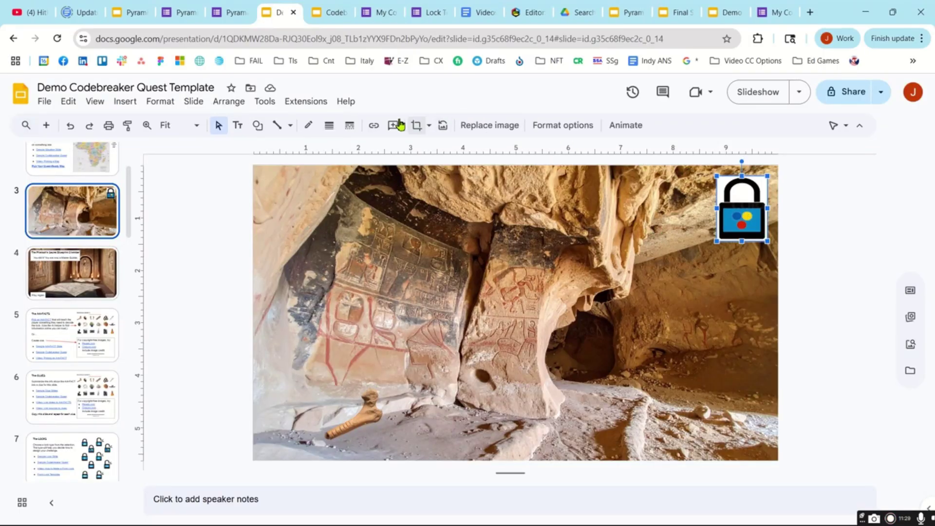
pyautogui.click(374, 127)
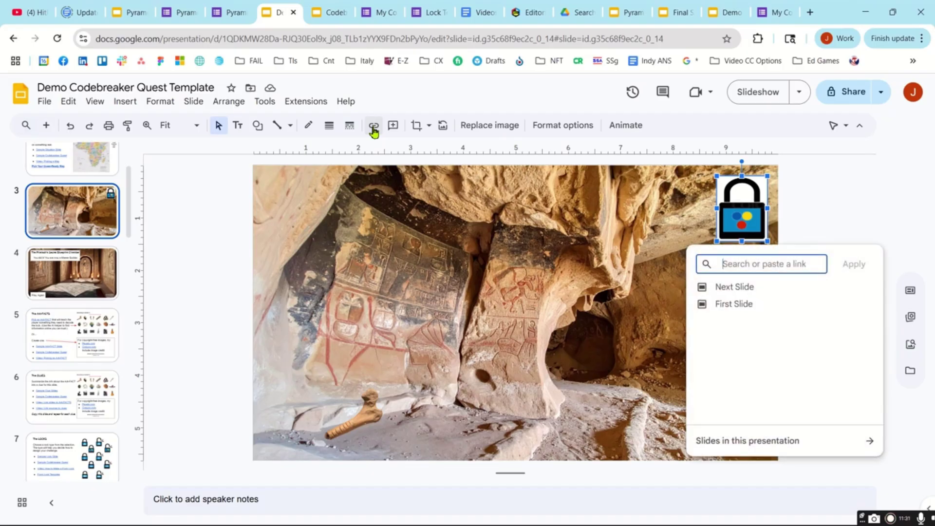
pyautogui.hotkey('ctrl', 'v')
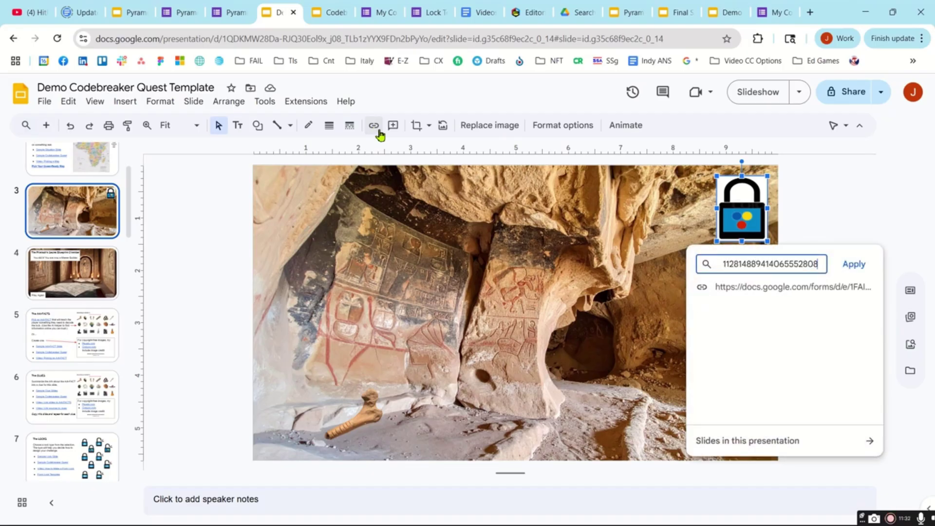
pyautogui.click(853, 264)
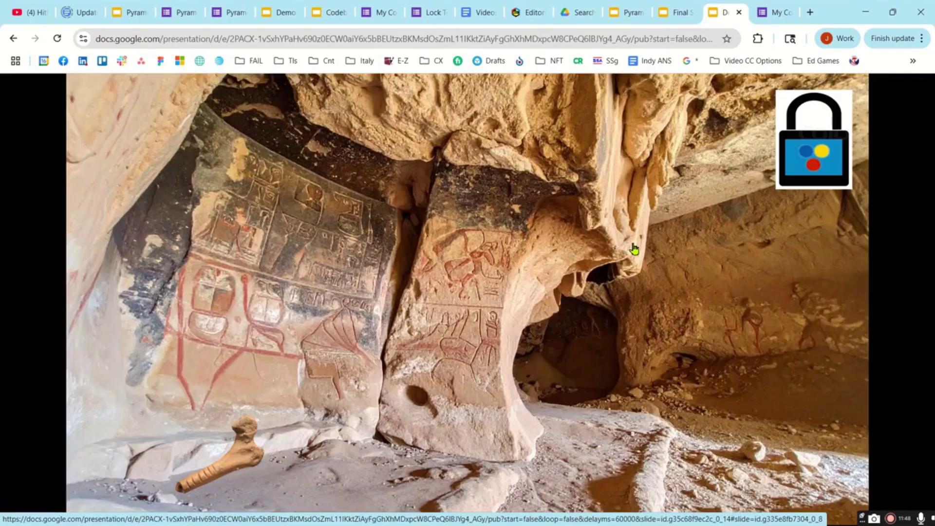
# Open the color lock form from the padlock on the published cave slide and agree to record the account's email with the response.
pyautogui.click(806, 169)
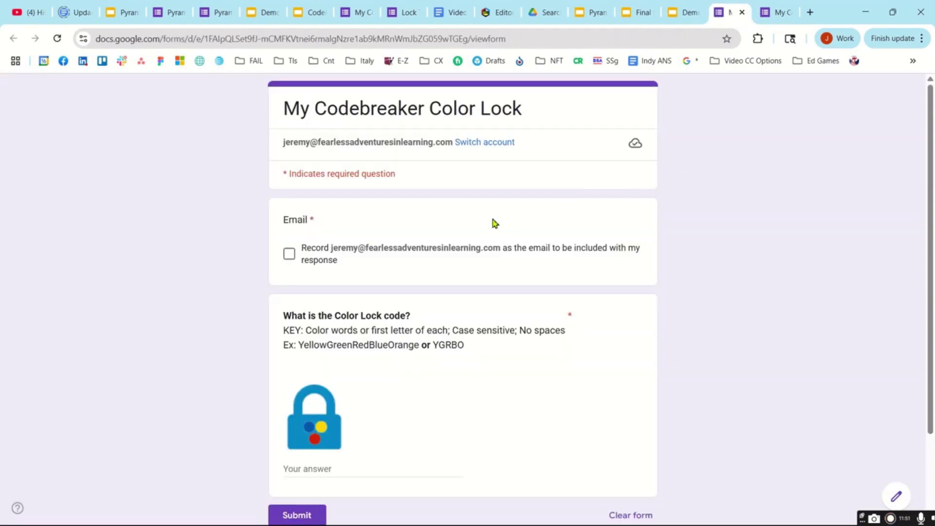
pyautogui.scroll(-1, 492, 223)
pyautogui.scroll(-1, 493, 223)
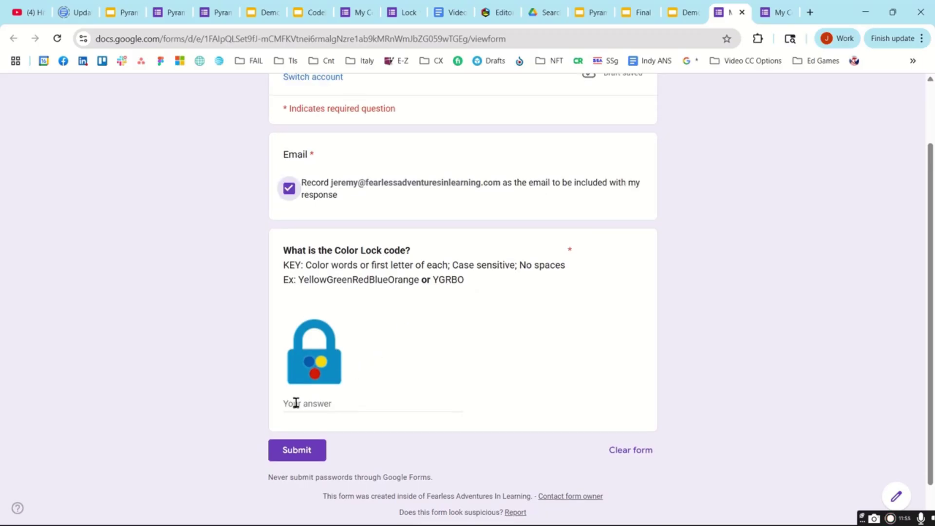
# Submit the form with YGR as the Color Lock code and follow the confirmation link to the Blueprint Chamber slide.
pyautogui.click(295, 403)
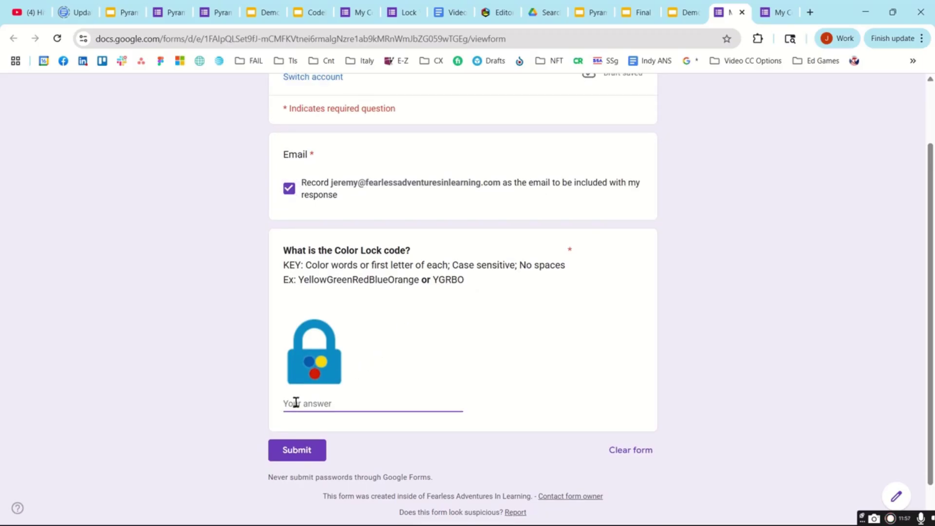
pyautogui.write('Y')
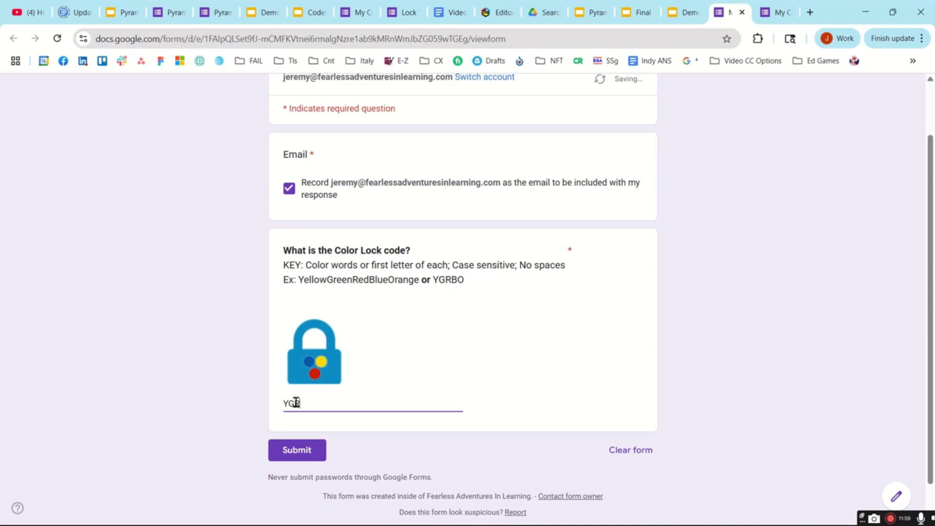
pyautogui.write('GR')
pyautogui.click(297, 450)
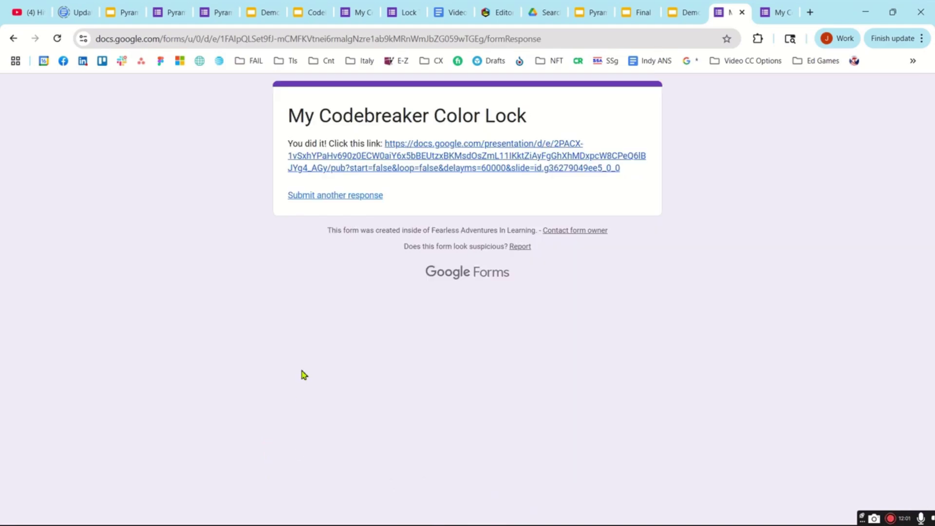
pyautogui.click(435, 149)
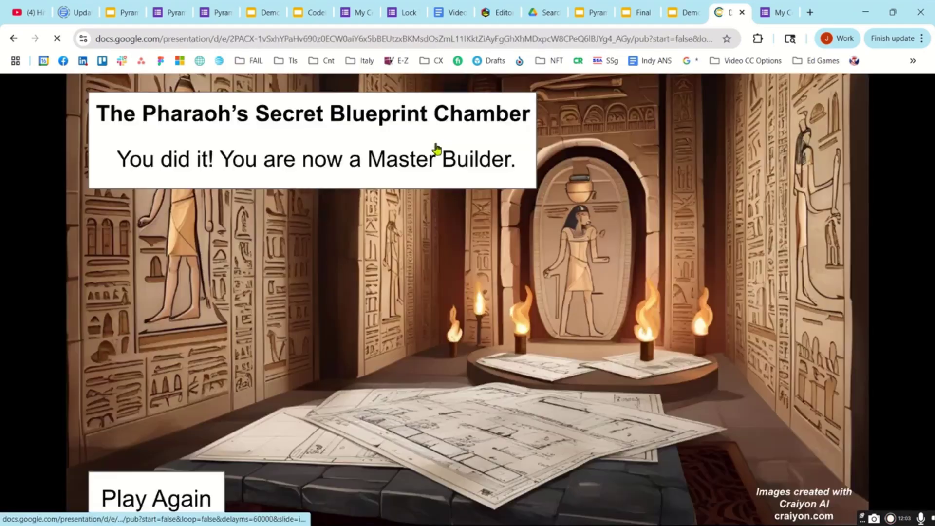